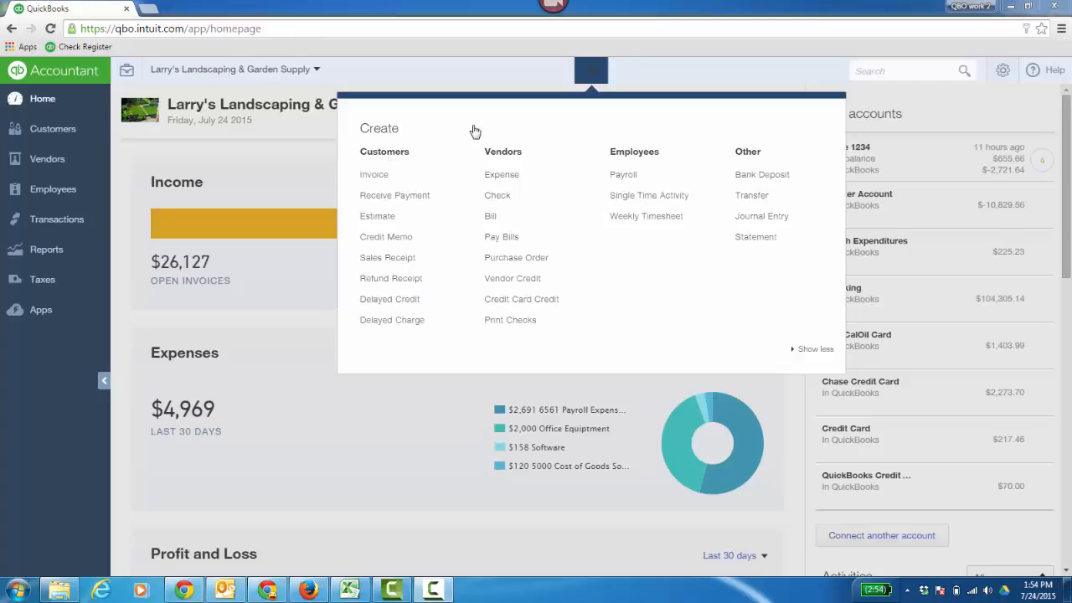
# Step: Close the Create list and open the Sales Transactions page
pyautogui.click(592, 74)
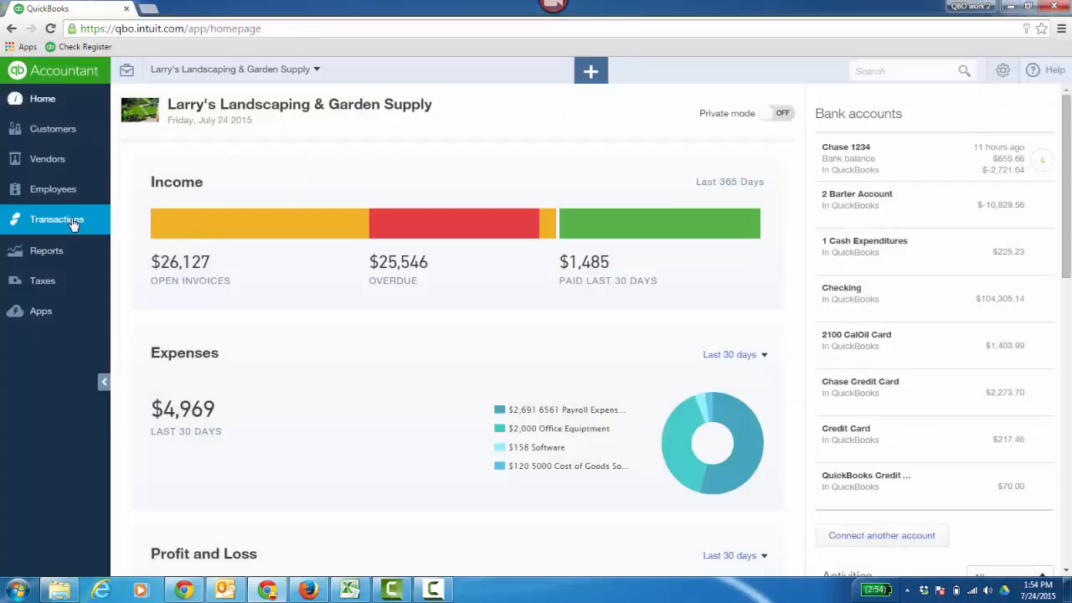
pyautogui.click(80, 224)
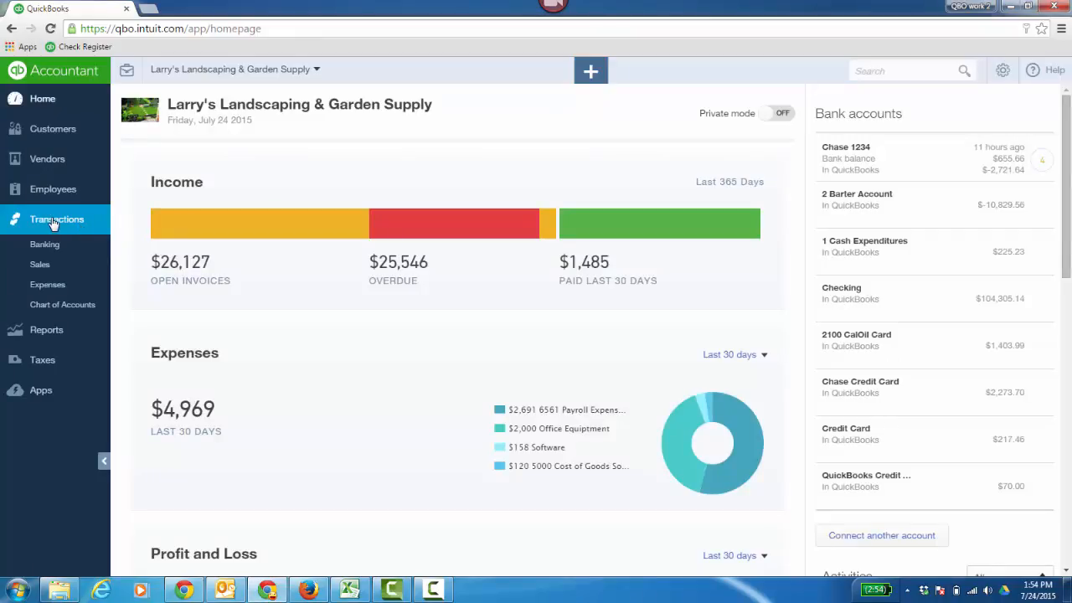
pyautogui.click(40, 266)
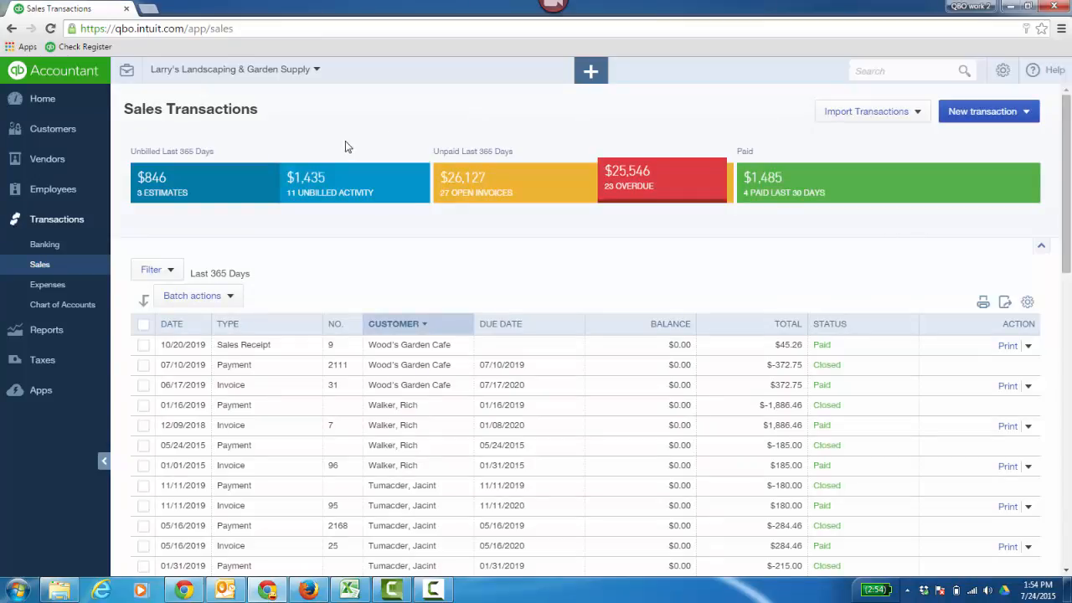
# Step: Review the sales list filtered by estimates, unbilled activity, open invoices and overdue invoices, and clear the filter to view all
pyautogui.click(217, 190)
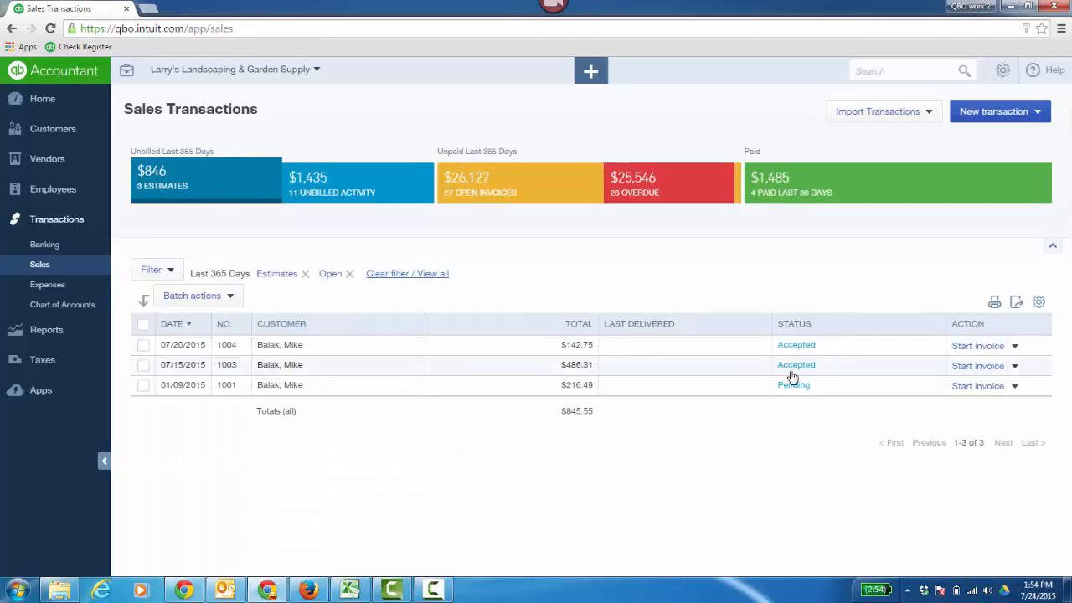
pyautogui.click(340, 197)
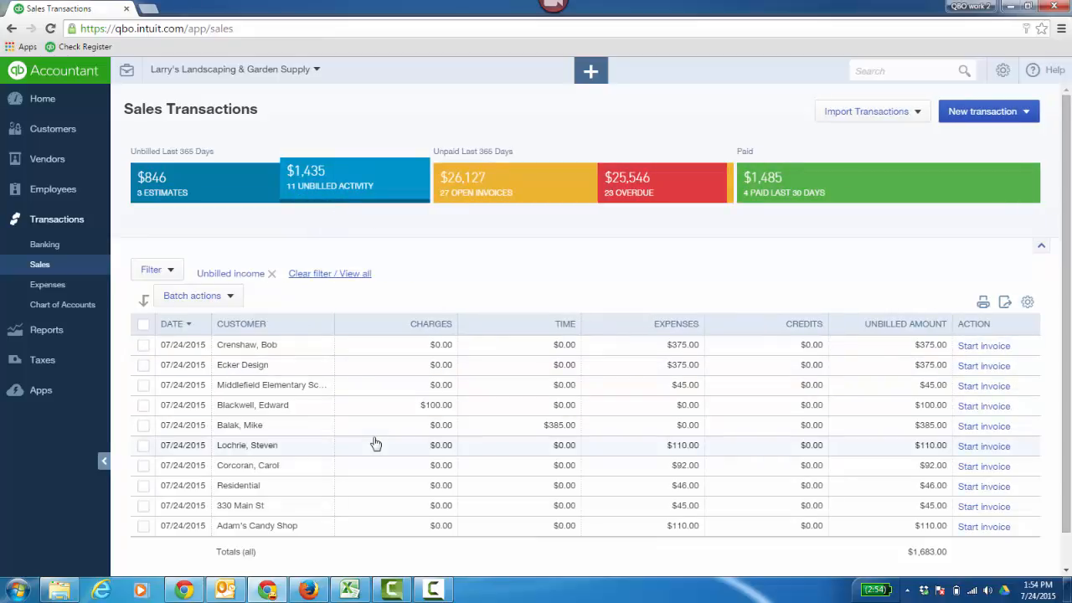
pyautogui.click(514, 188)
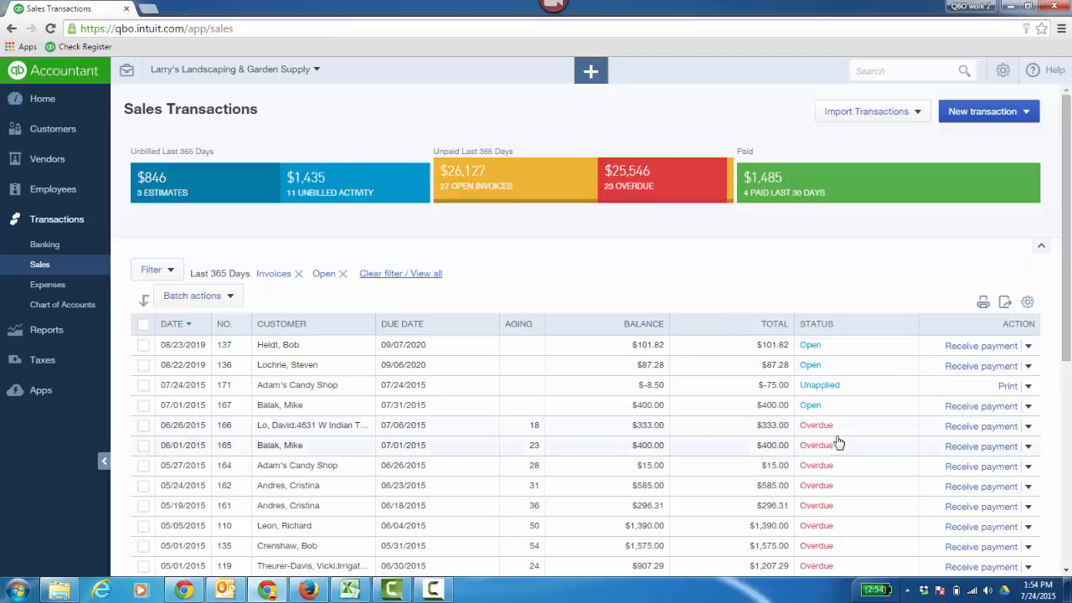
pyautogui.click(657, 191)
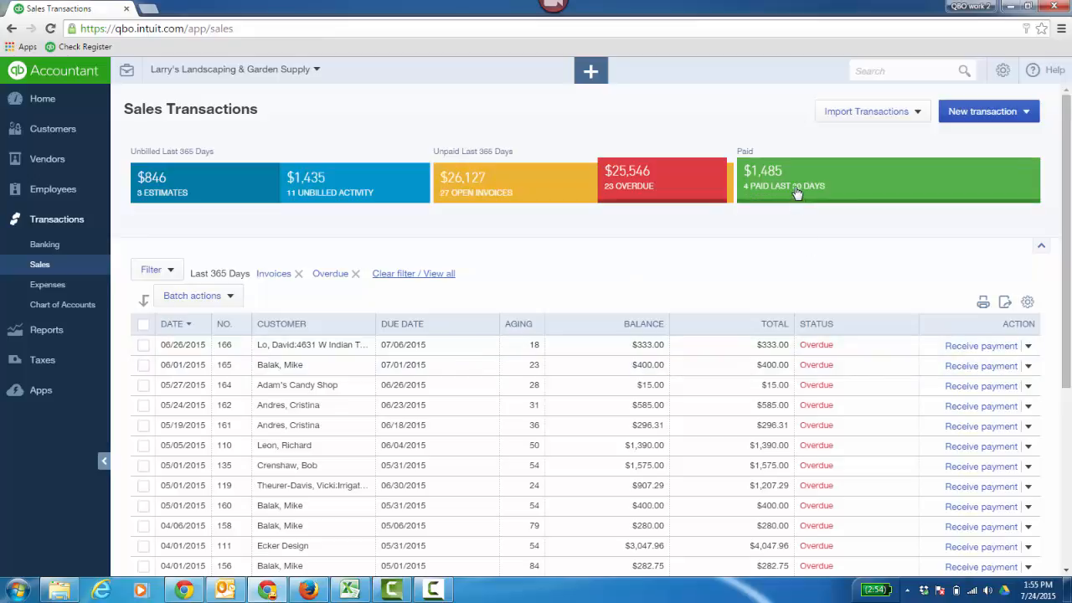
pyautogui.click(404, 274)
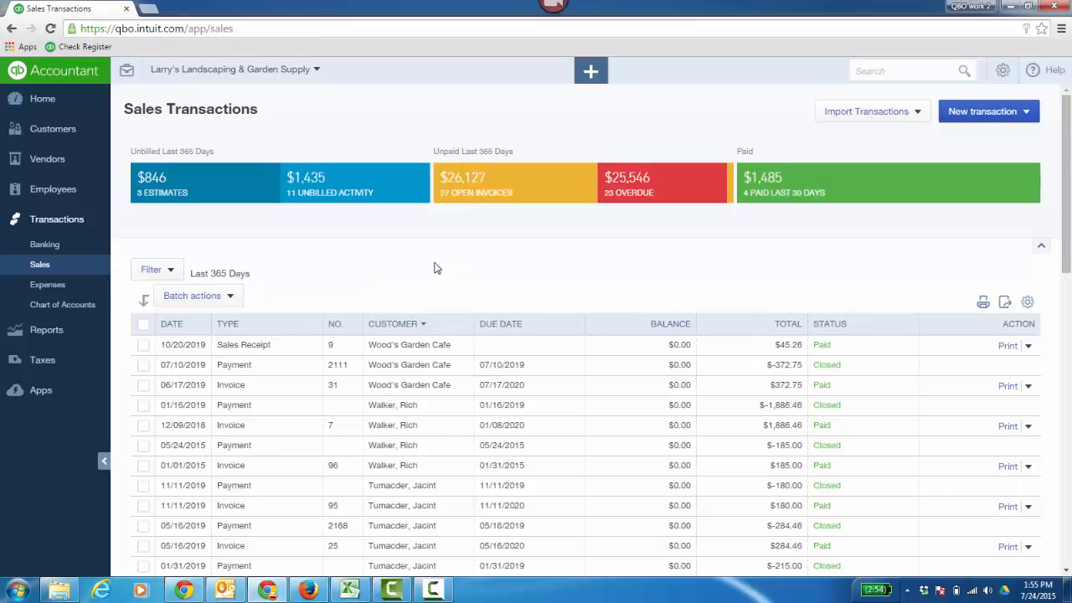
# Step: Examine the sales list's filter choices for transaction type, status and customer without applying any of them
pyautogui.click(172, 275)
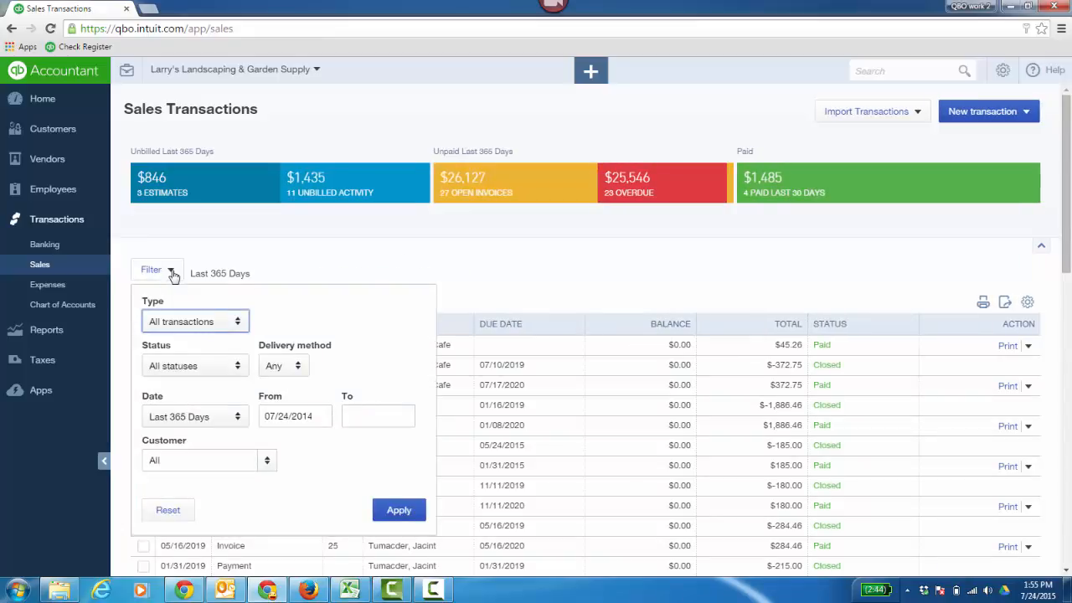
pyautogui.click(238, 327)
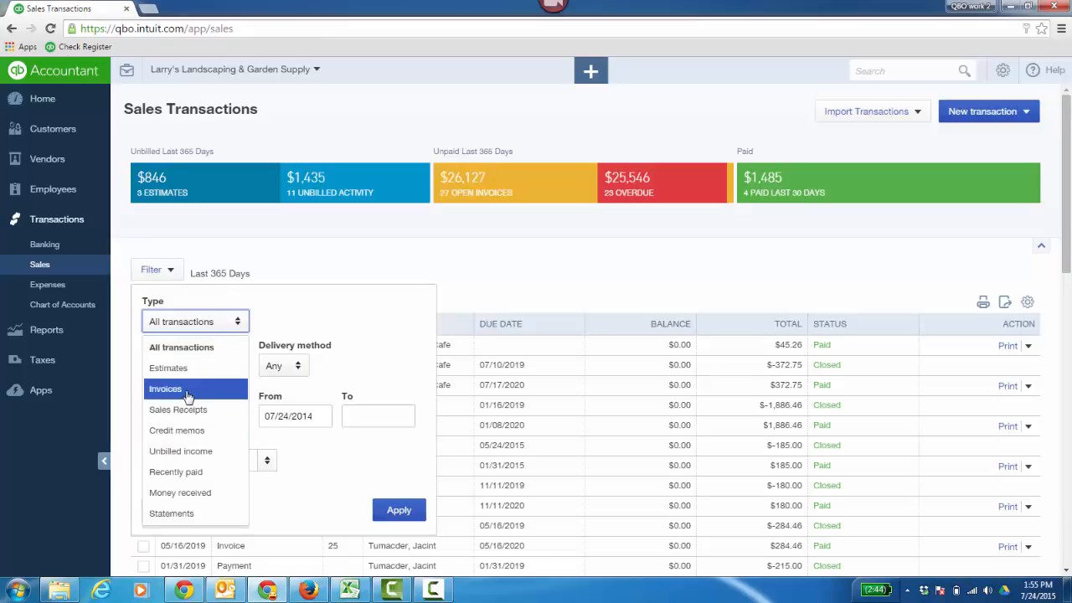
pyautogui.click(360, 322)
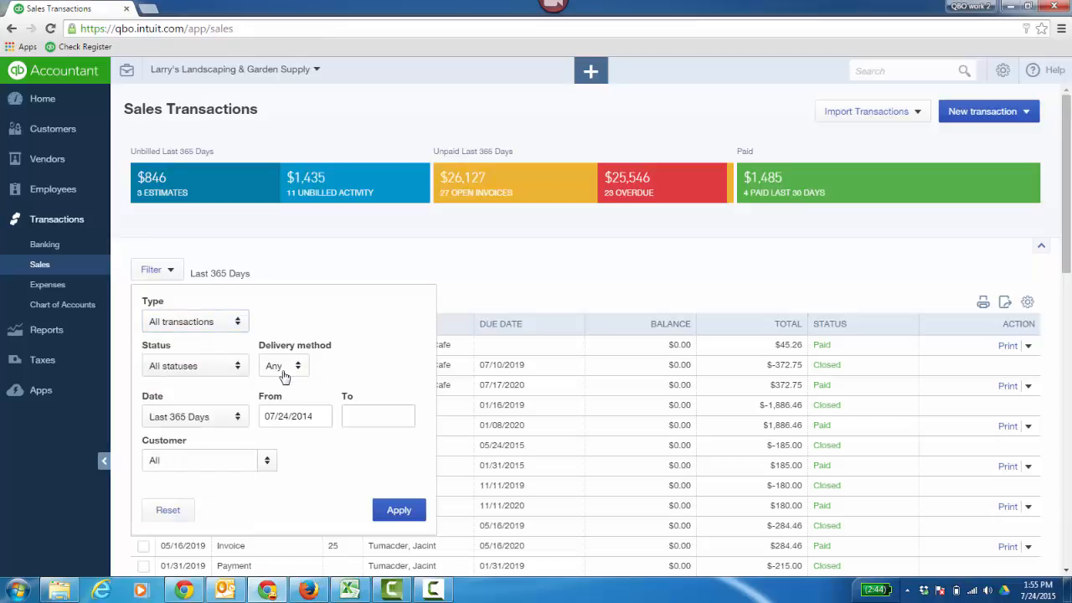
pyautogui.click(237, 369)
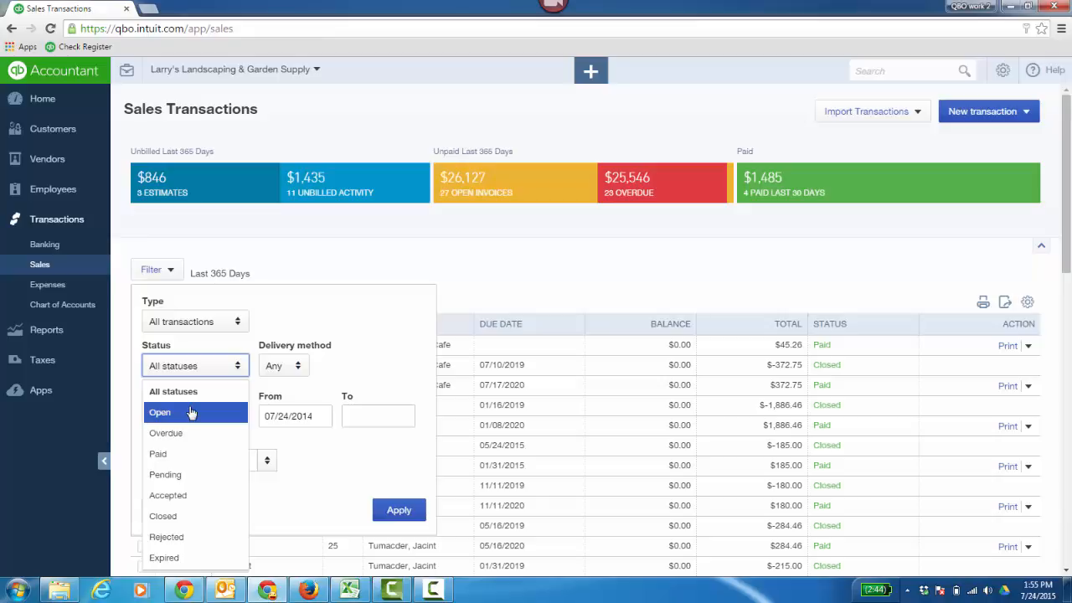
pyautogui.click(366, 319)
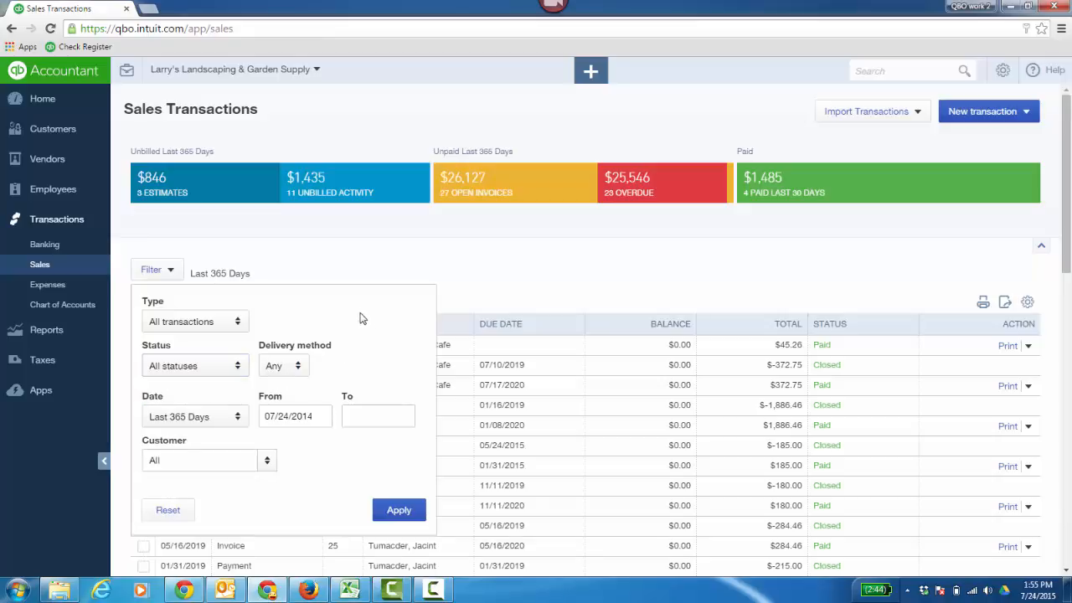
pyautogui.click(267, 466)
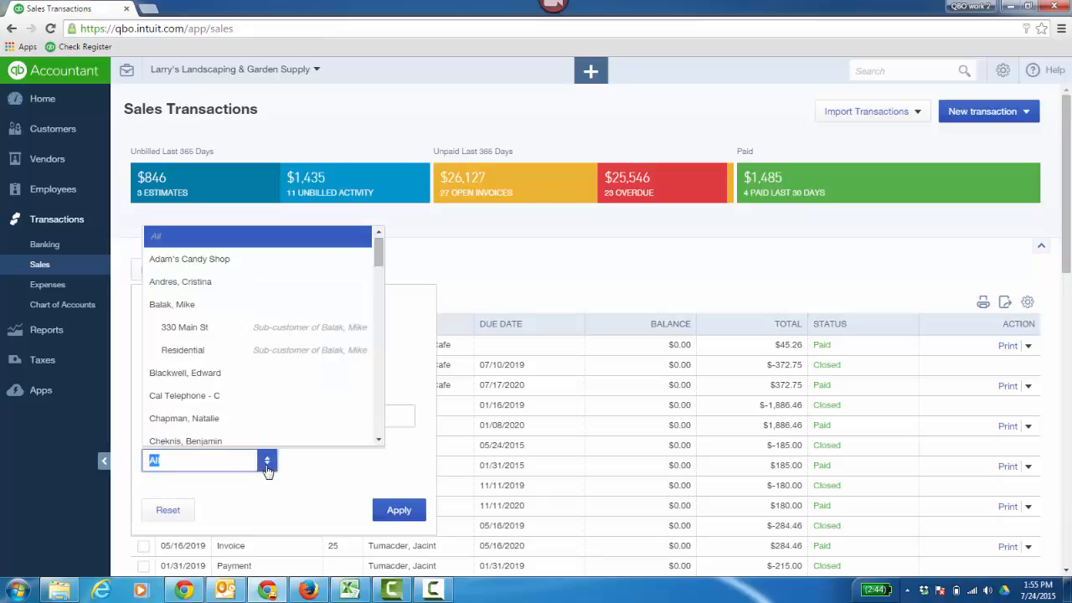
pyautogui.click(408, 327)
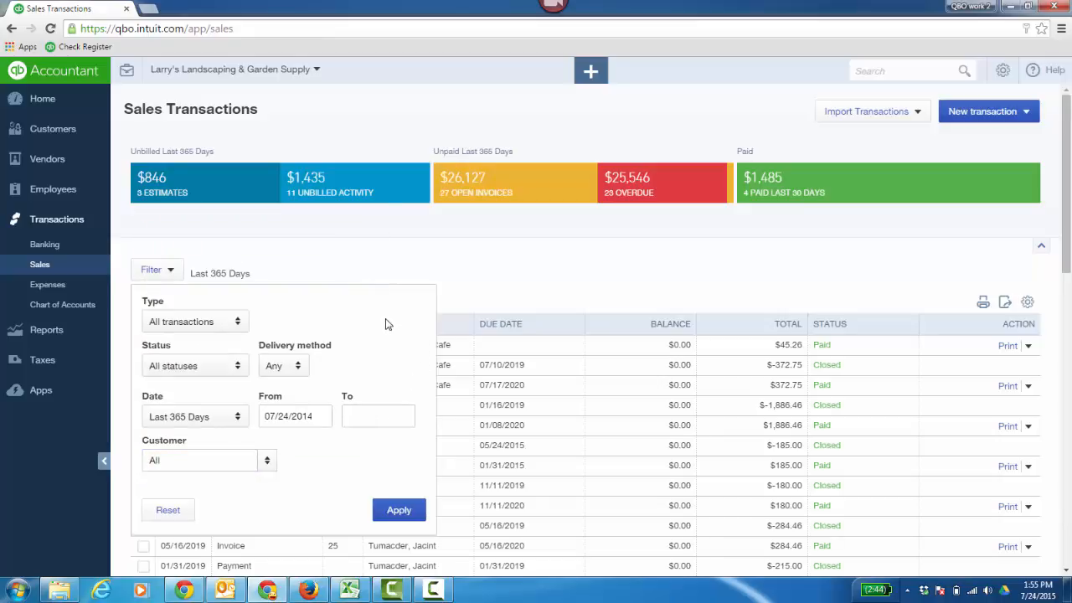
pyautogui.click(372, 261)
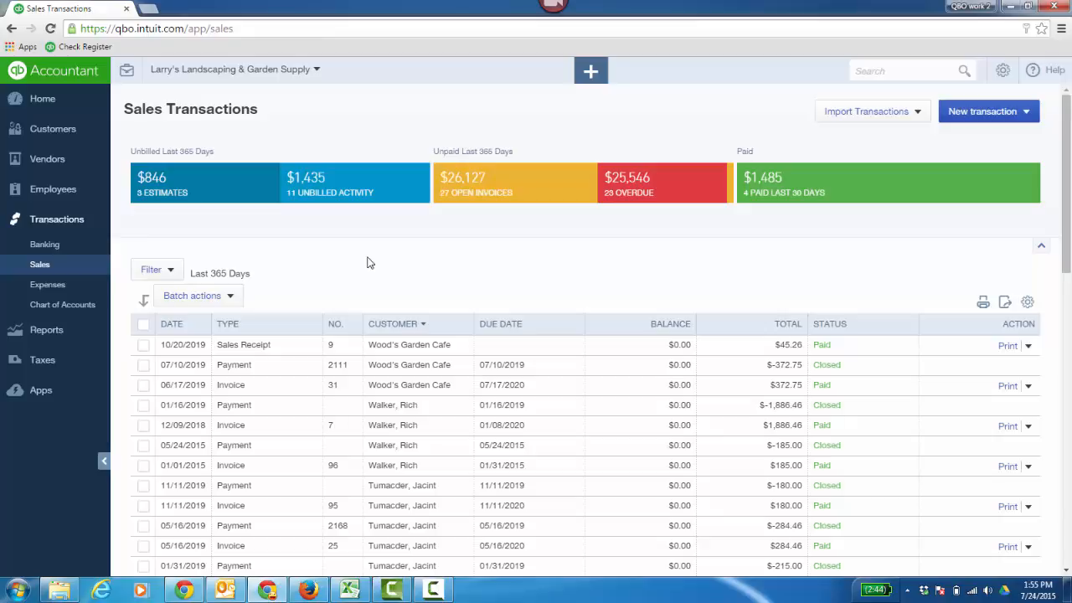
# Step: Start a new delayed charge for the customer Adam's Candy Shop
pyautogui.click(1029, 114)
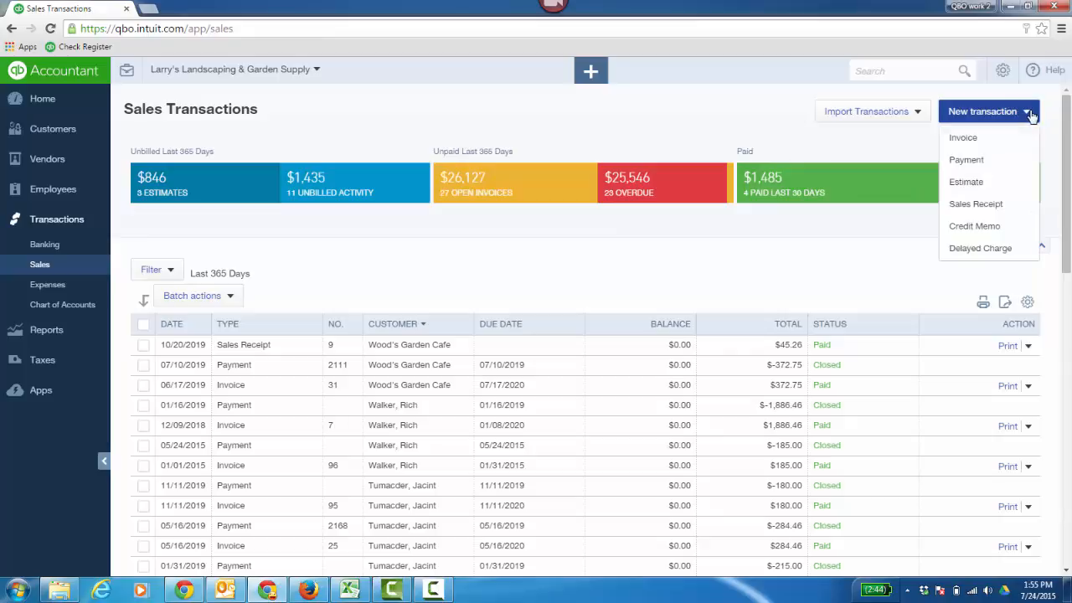
pyautogui.click(974, 251)
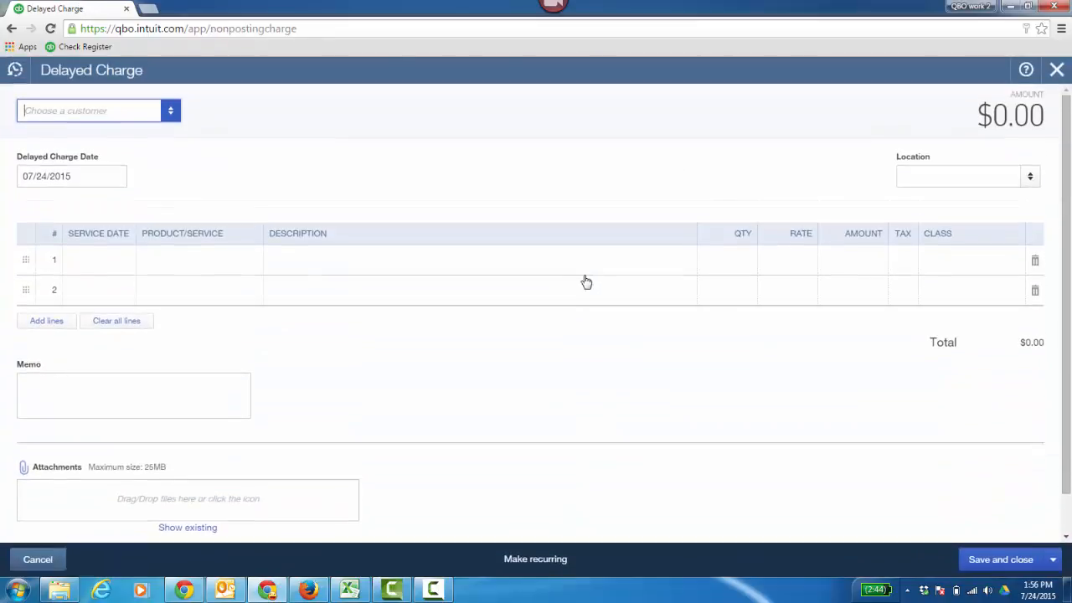
pyautogui.click(170, 121)
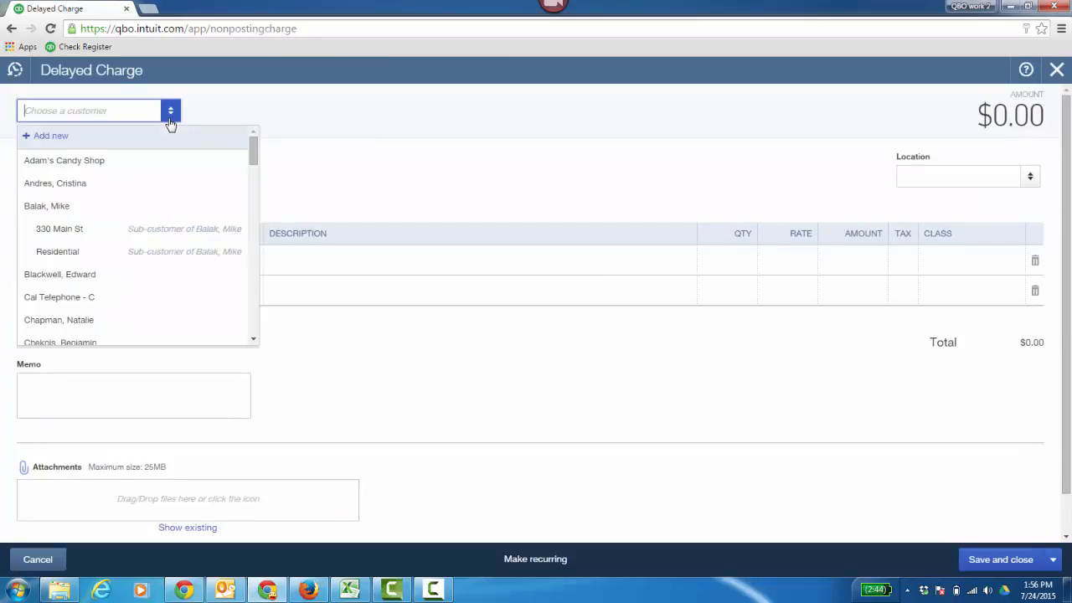
pyautogui.click(109, 161)
# Step: Fill the charge's first line with service date 07/24/2015 and the Gardening service
pyautogui.click(120, 263)
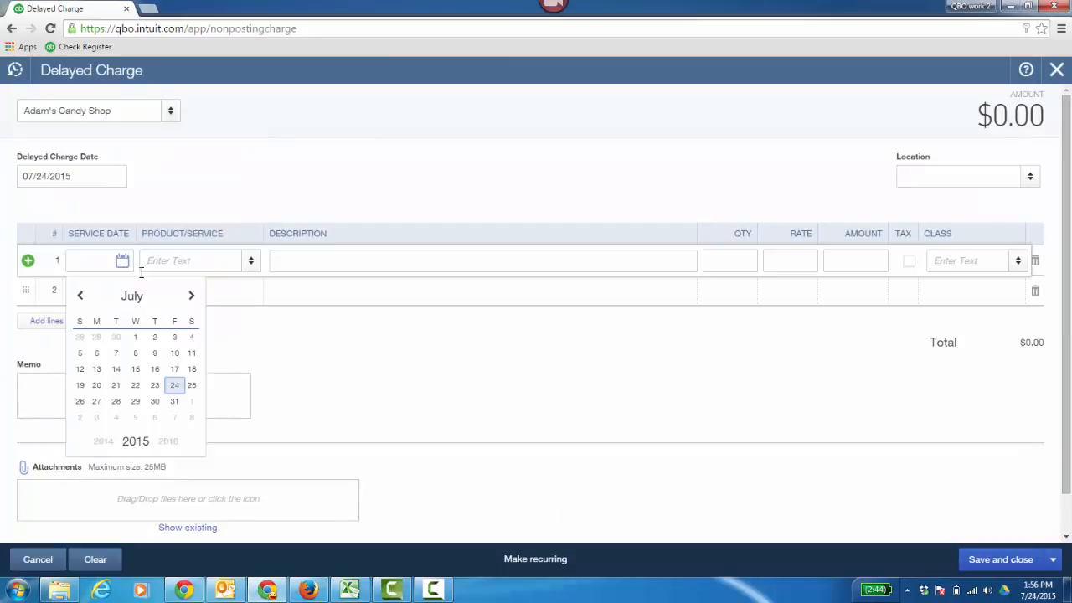
pyautogui.click(174, 386)
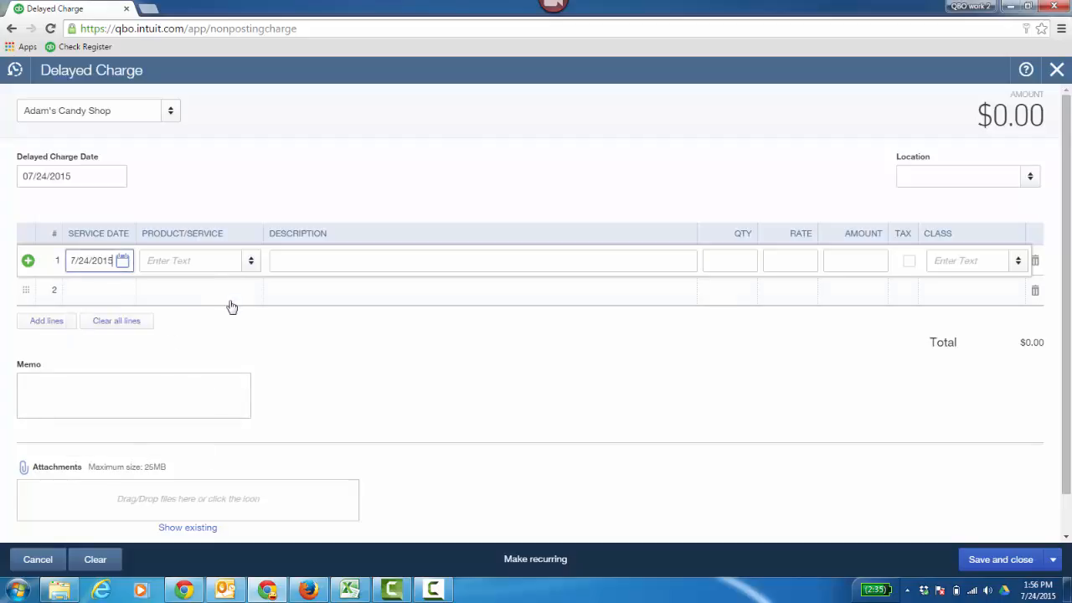
pyautogui.click(250, 260)
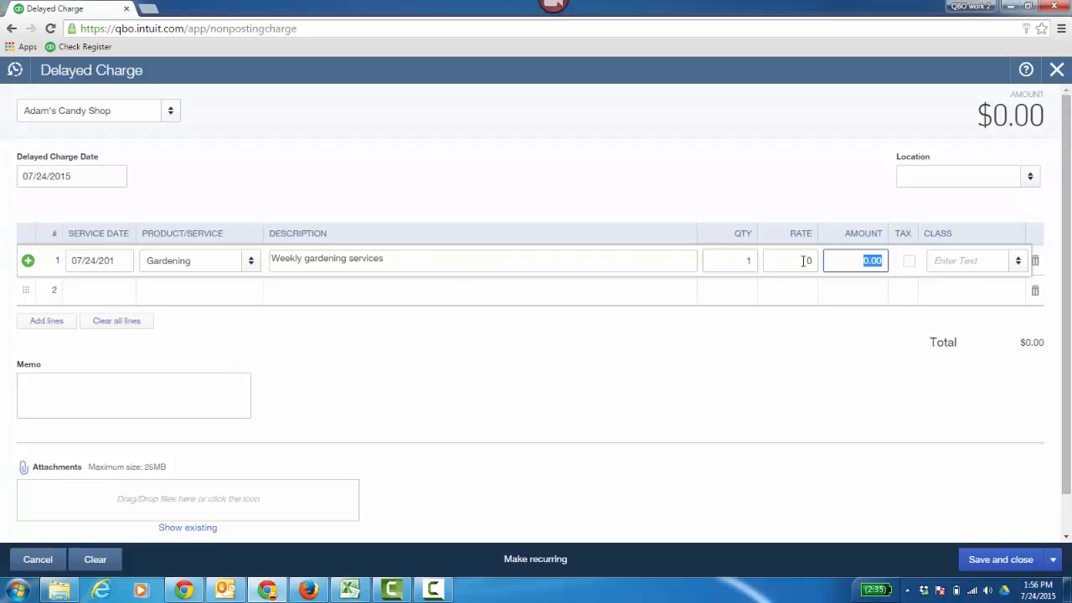
# Step: Set the Gardening line's quantity to 2 and rate to 15, and save and close the delayed charge
pyautogui.click(740, 265)
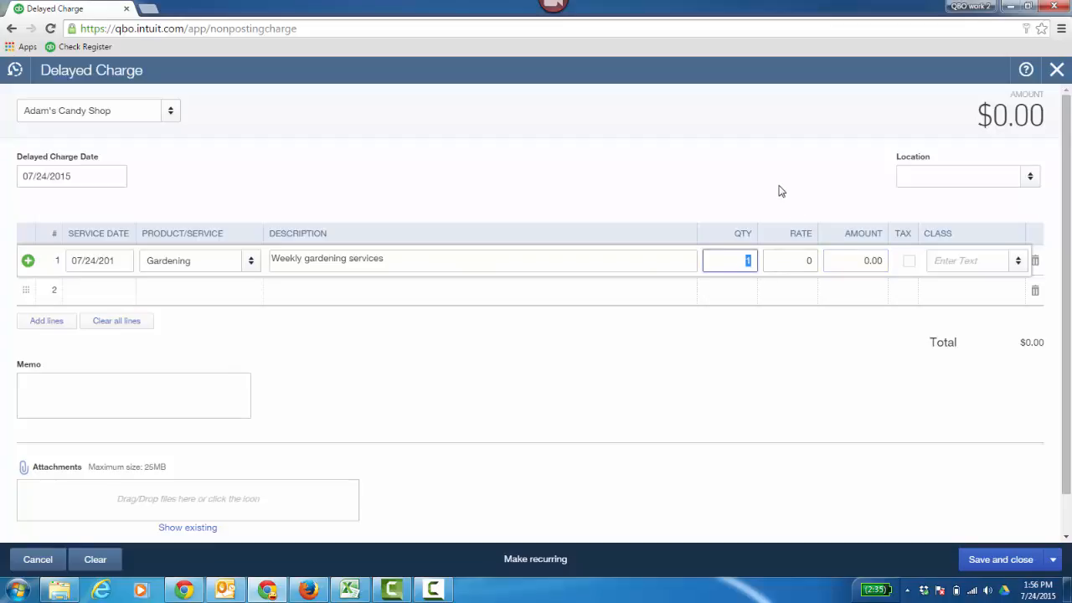
pyautogui.write('2')
pyautogui.click(824, 257)
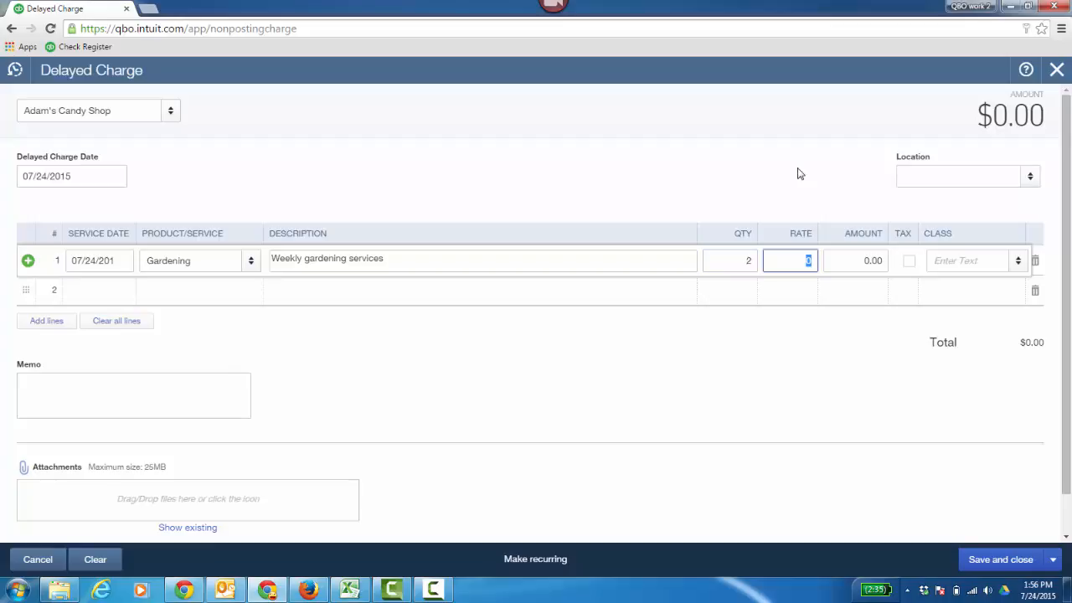
pyautogui.write('15')
pyautogui.press('Tab')
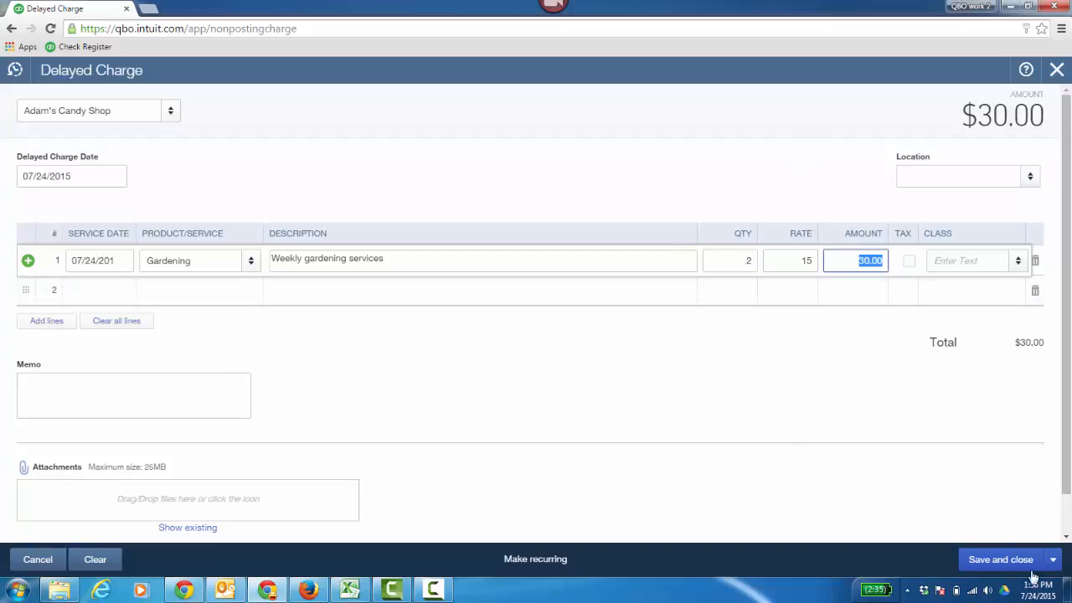
pyautogui.click(500, 220)
pyautogui.hotkey('alt', 'd')
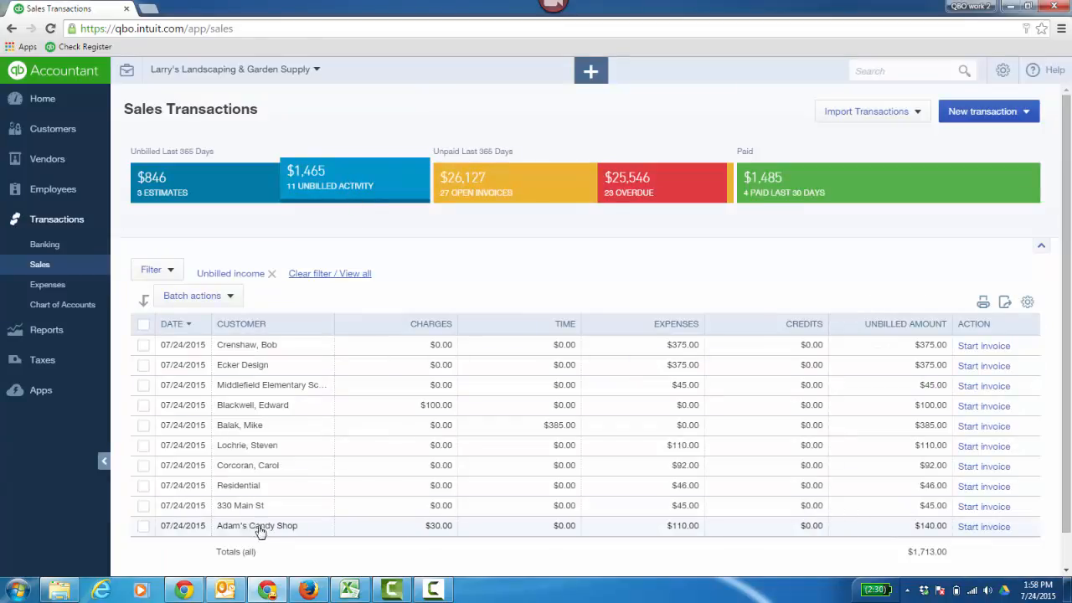
# Step: Sort the unbilled income list by customer and inspect the Adam's Candy Shop entry
pyautogui.click(276, 330)
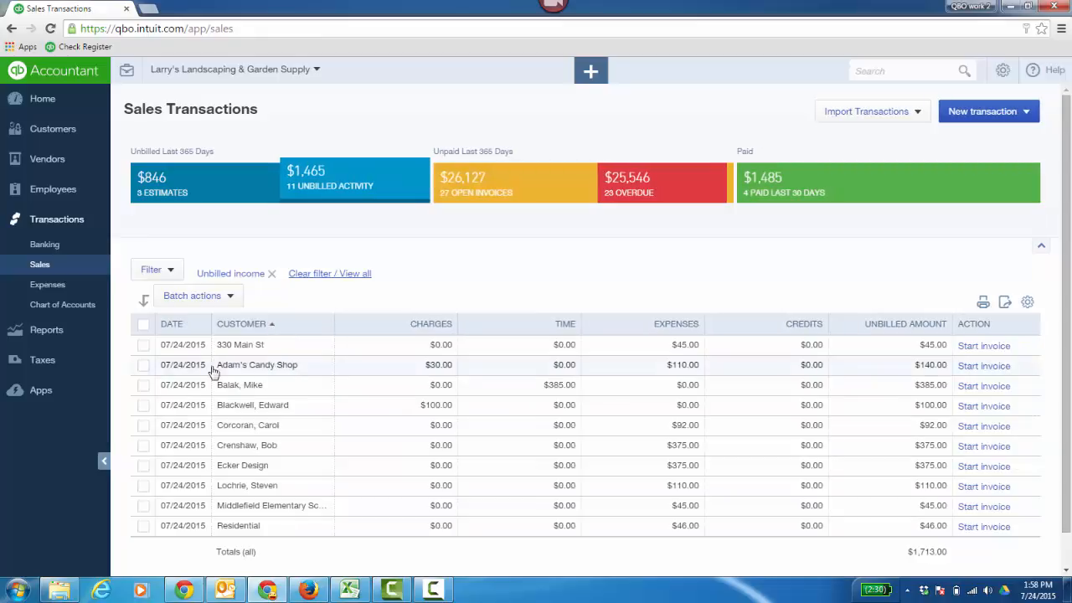
pyautogui.click(143, 366)
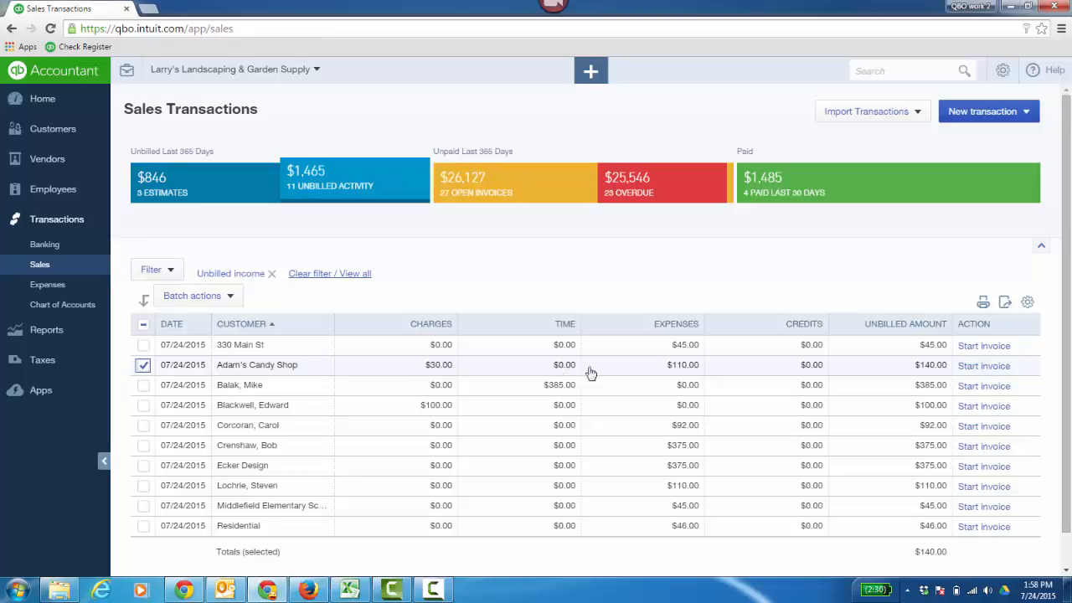
pyautogui.click(809, 373)
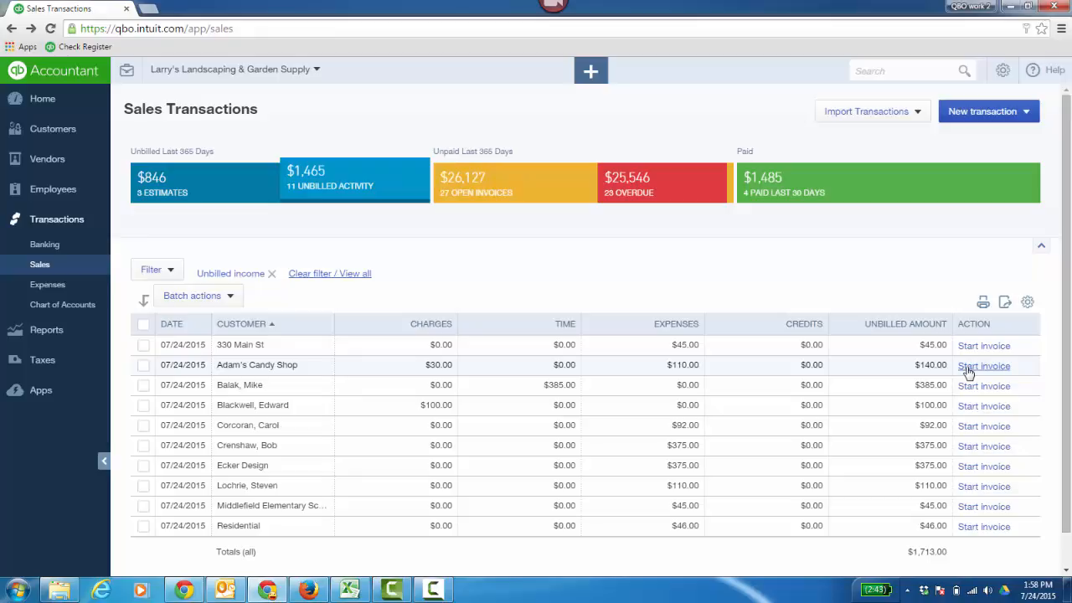
# Step: Create a new invoice for the customer Adam's Candy Shop
pyautogui.click(591, 72)
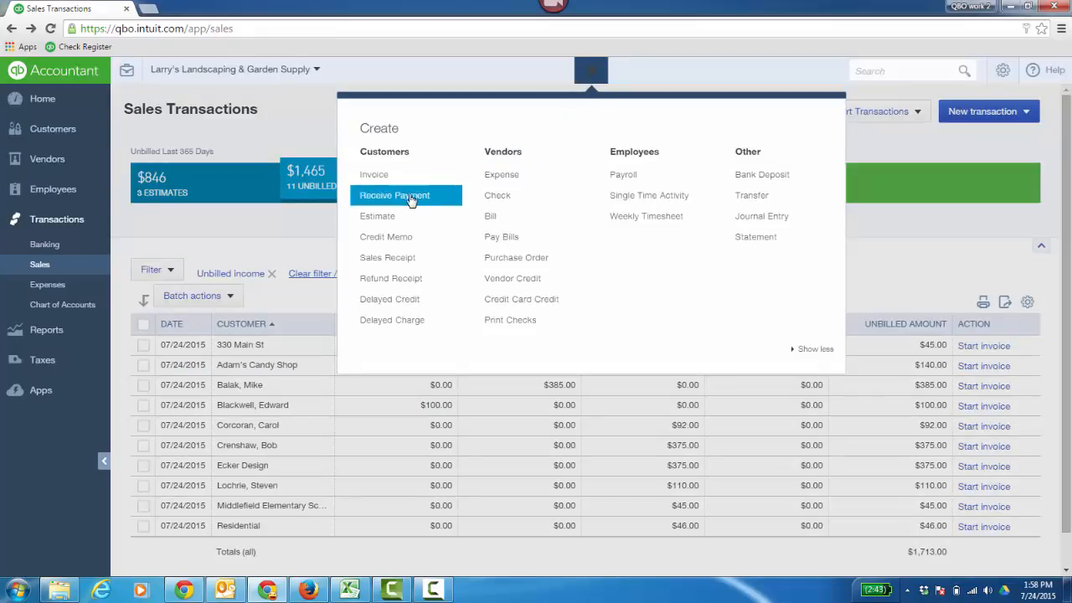
pyautogui.click(372, 176)
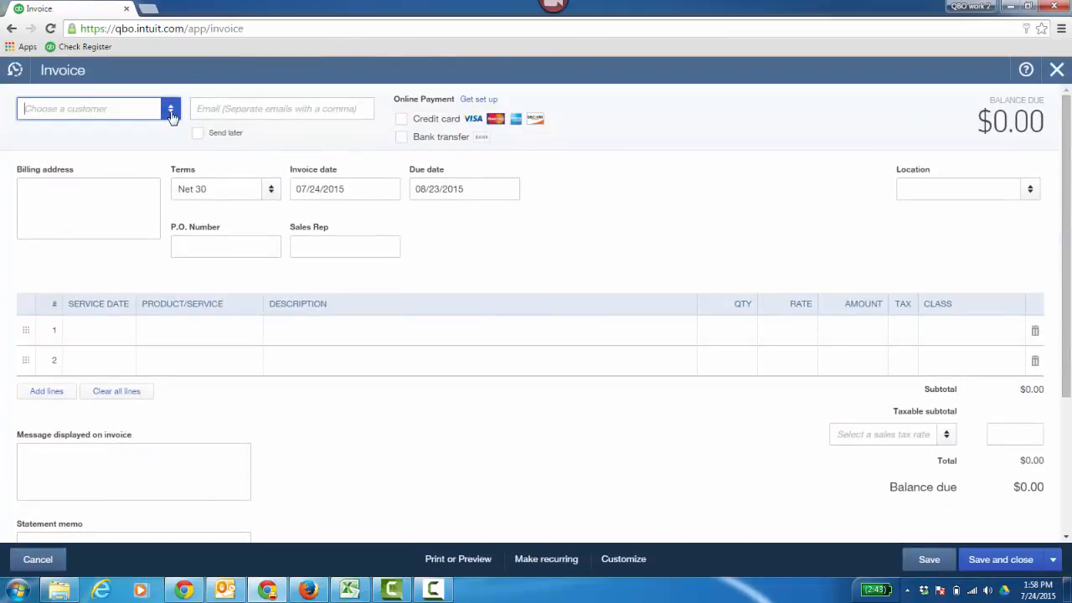
pyautogui.click(170, 108)
pyautogui.click(121, 164)
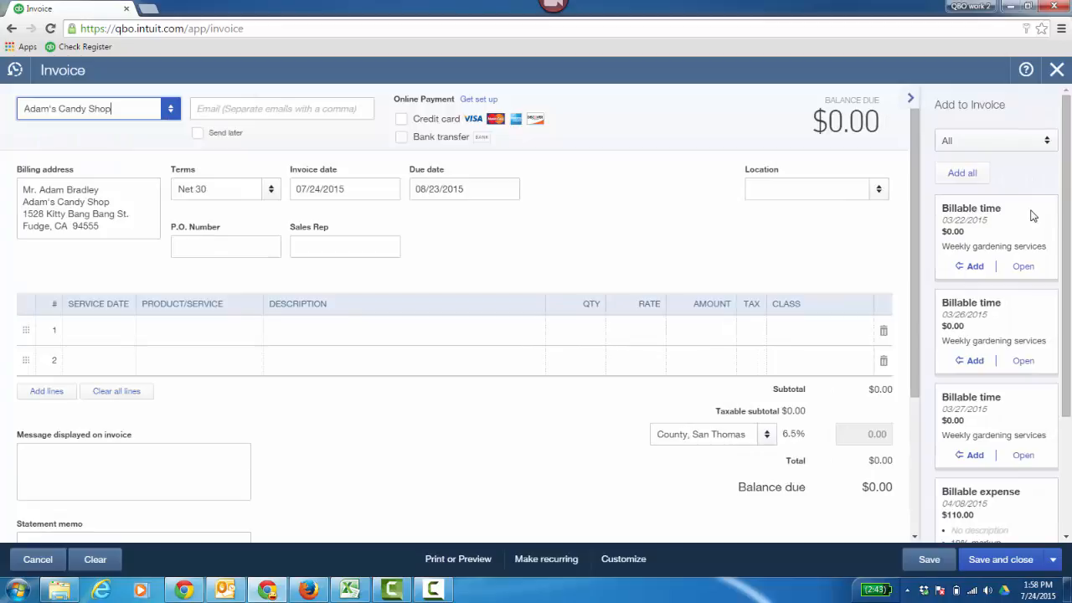
# Step: Limit the items offered for the invoice to Time and open the billable time entry dated 03/22/2015
pyautogui.click(1046, 141)
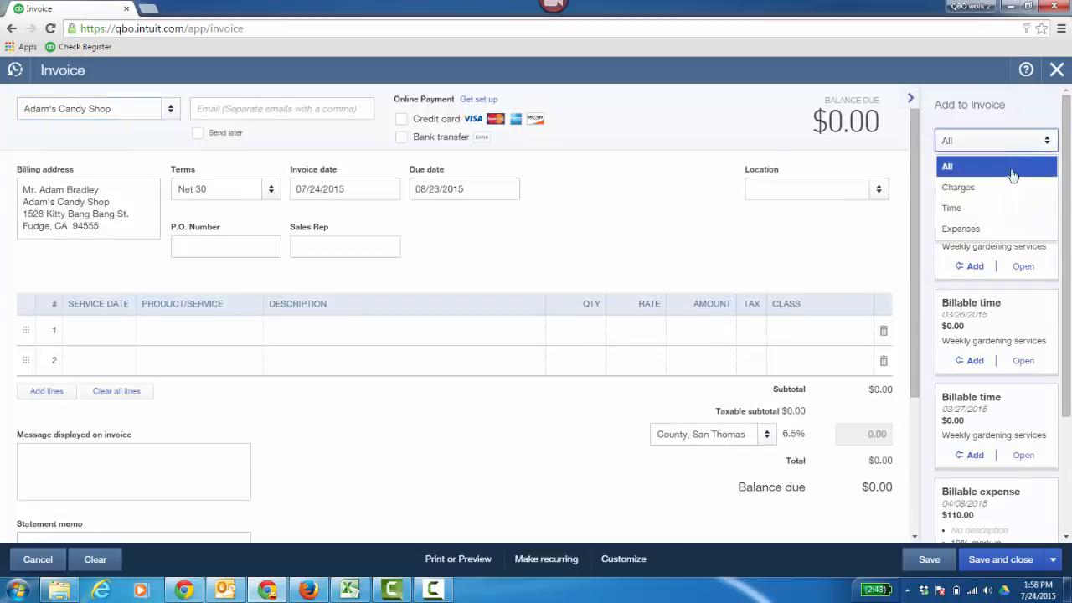
pyautogui.click(997, 208)
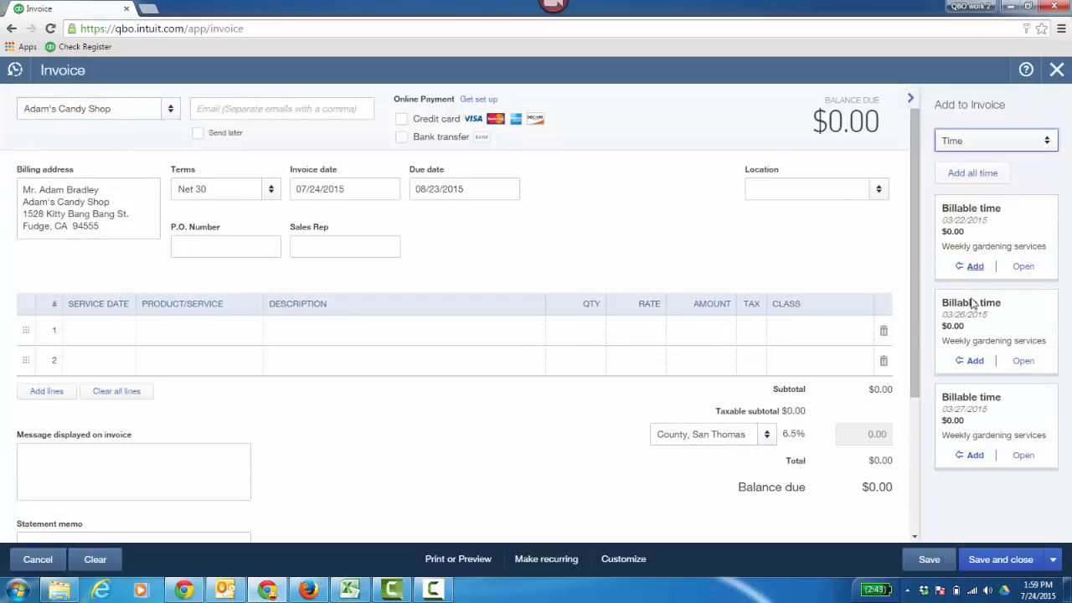
pyautogui.click(1024, 266)
pyautogui.click(577, 337)
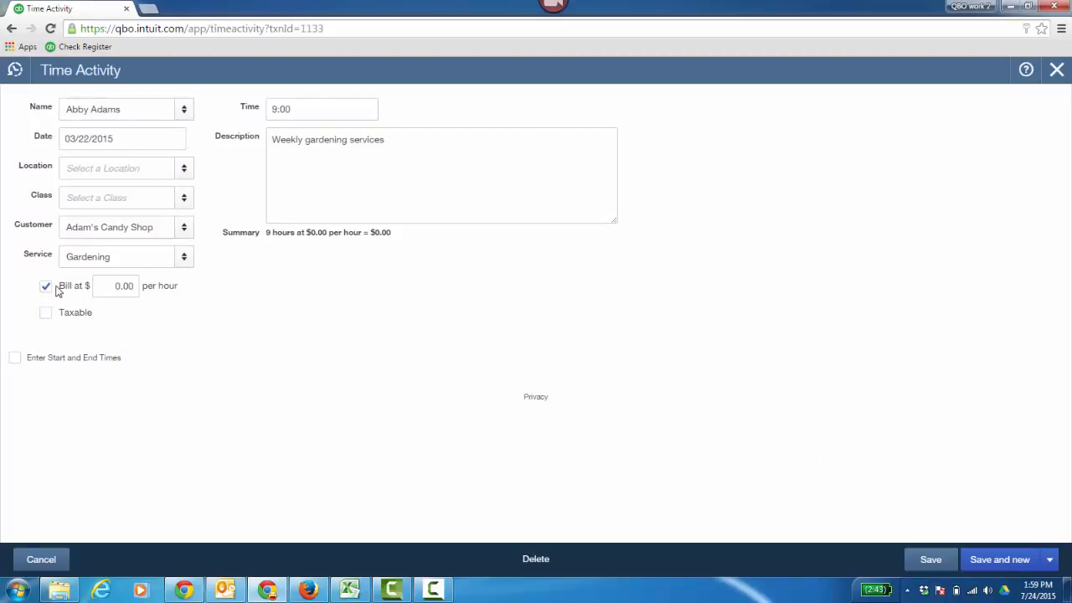
# Step: Leave the time entry, filter the items offered for the invoice by Charges and by Expenses, and open the billable expense dated 04/08/2015
pyautogui.click(41, 560)
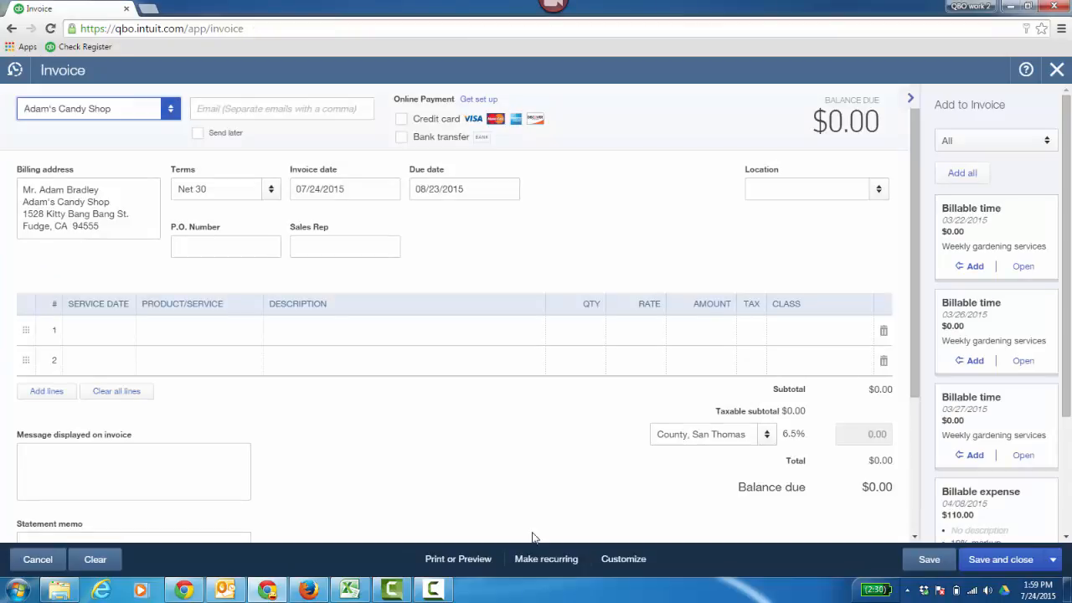
pyautogui.click(1033, 147)
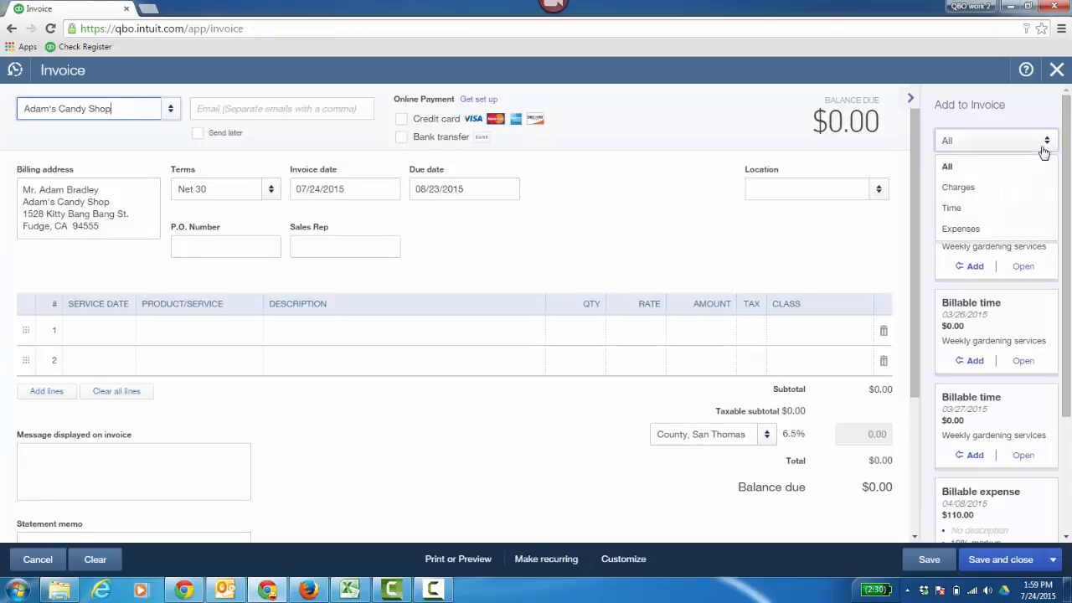
pyautogui.click(977, 188)
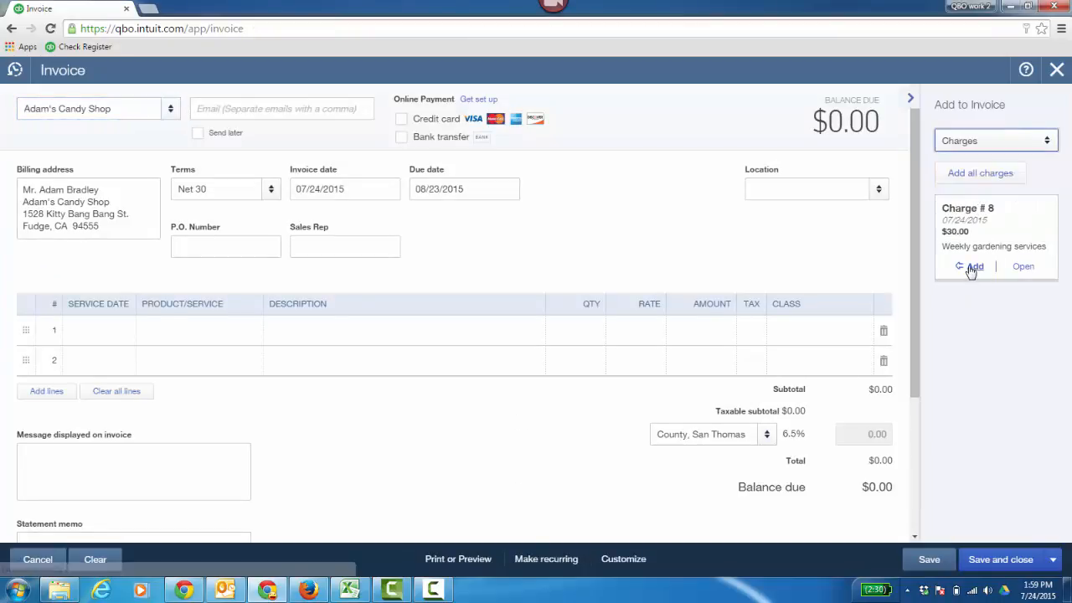
pyautogui.click(1045, 143)
pyautogui.click(993, 229)
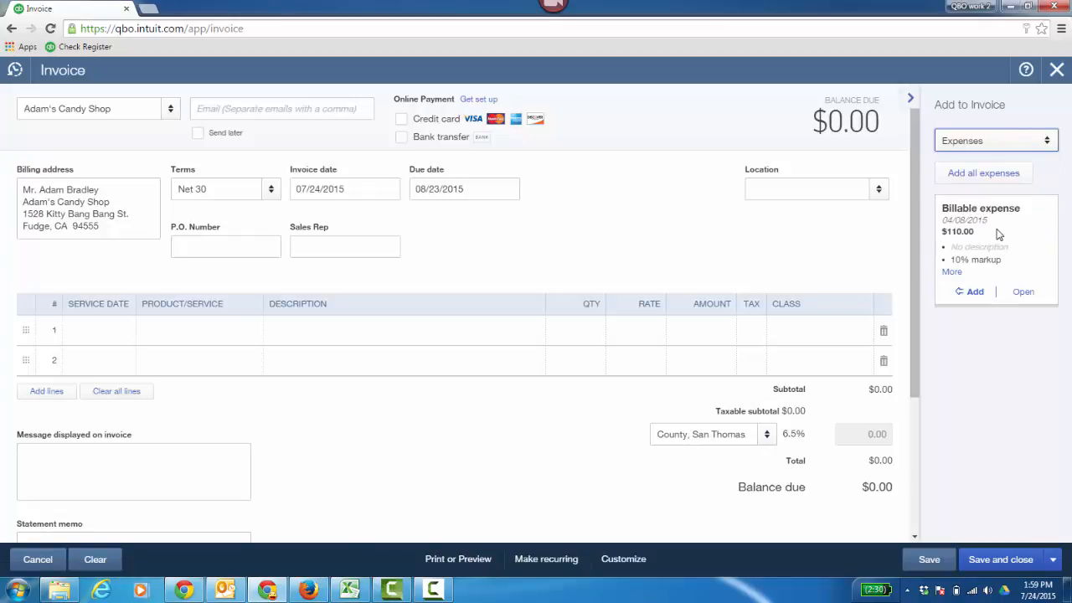
pyautogui.click(1022, 292)
pyautogui.click(603, 338)
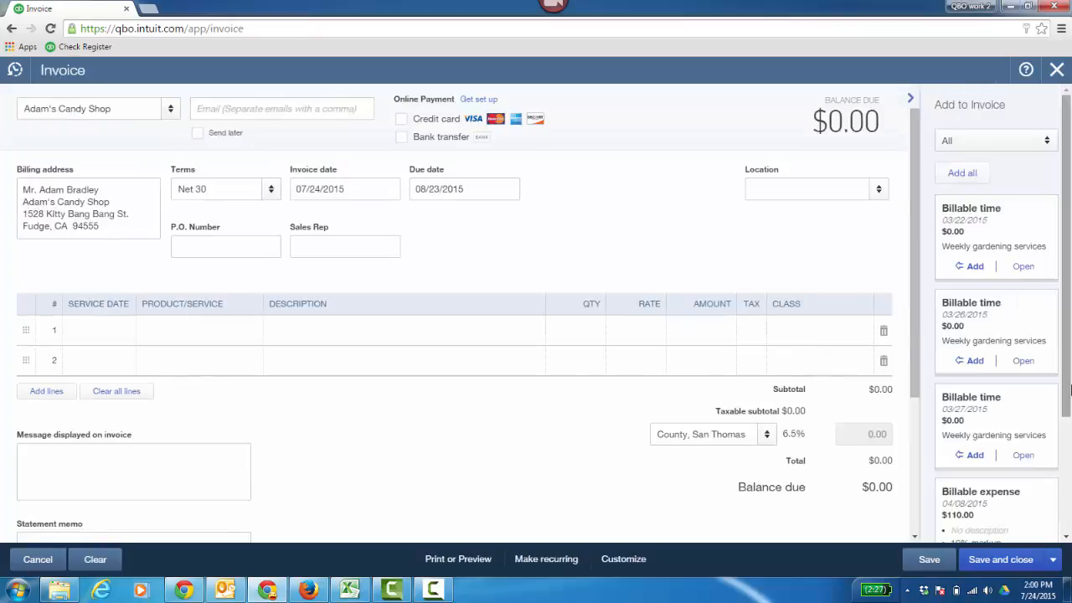
# Step: Add the $30.00 weekly gardening services charge dated 07/24/2015 to the invoice and save the invoice
pyautogui.moveTo(1069, 397); pyautogui.dragTo(1069, 513)
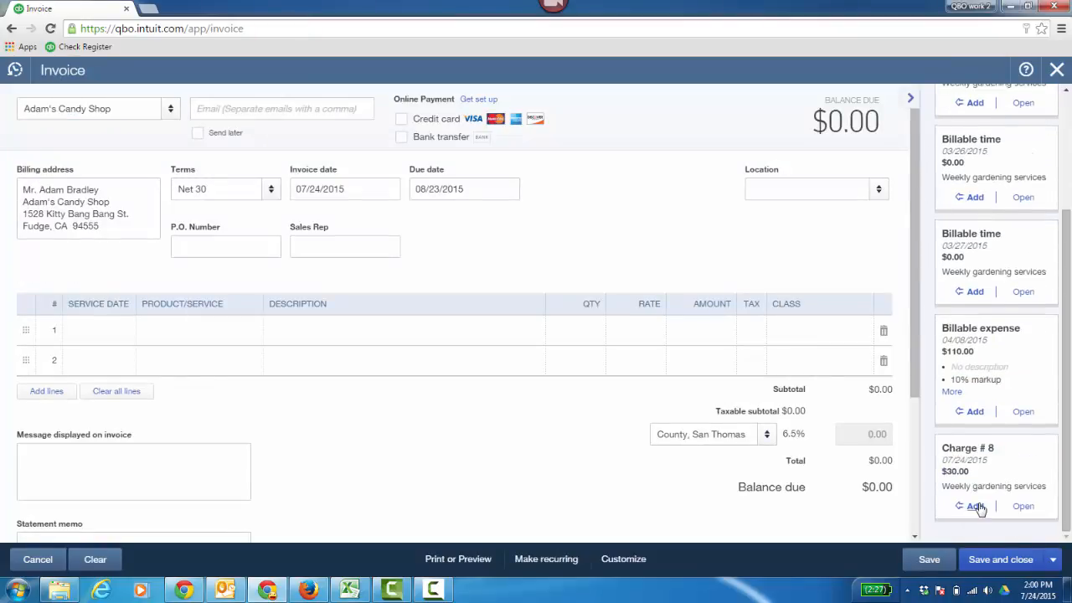
pyautogui.click(976, 506)
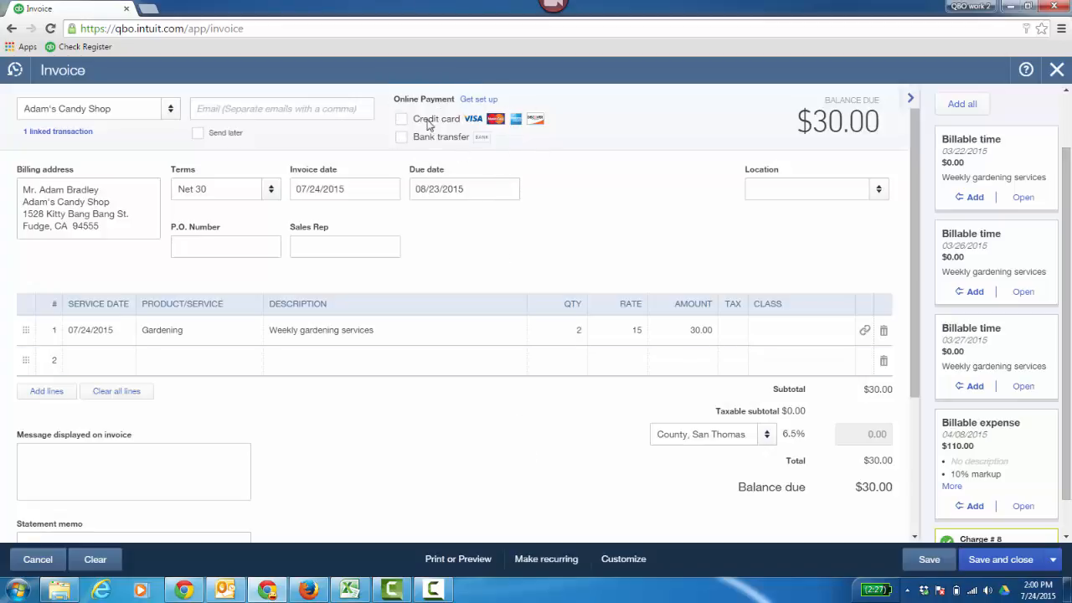
pyautogui.click(1051, 566)
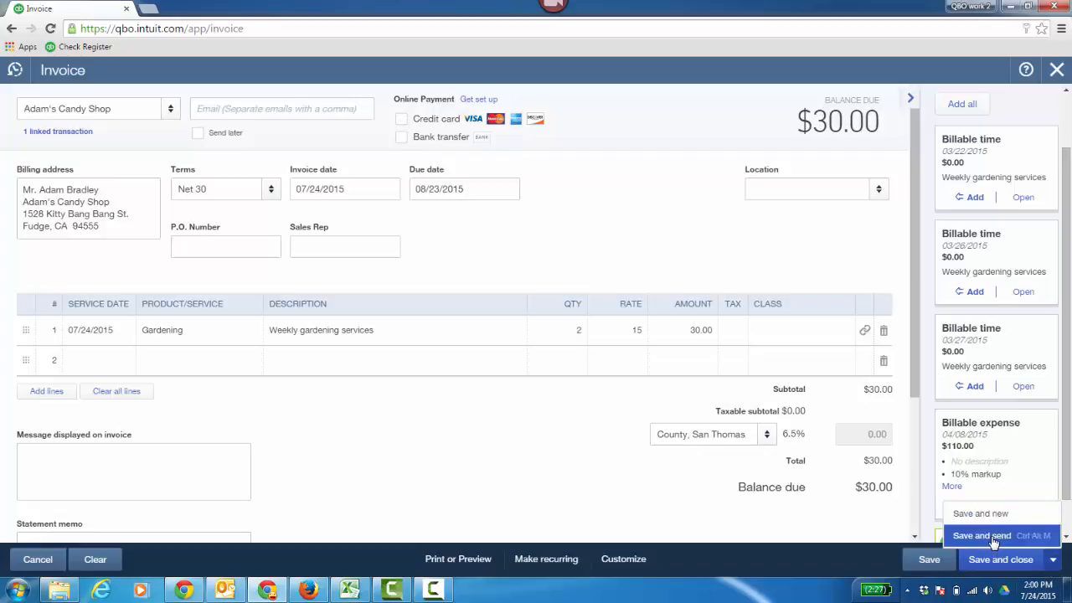
pyautogui.click(493, 443)
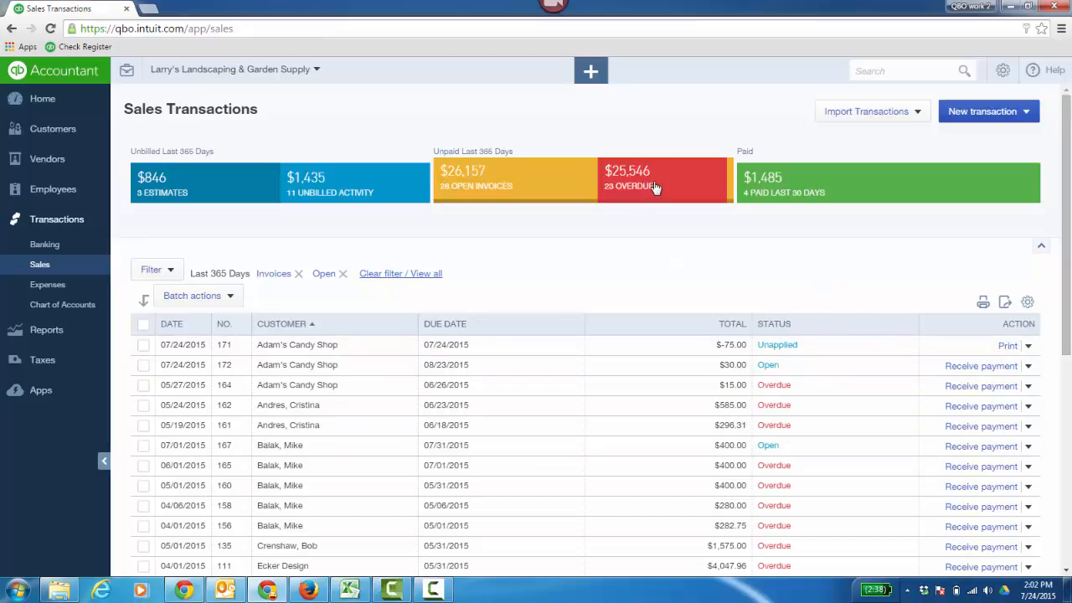
# Step: Create a received payment for Adam's Candy Shop and apply it to all of the customer's outstanding invoices
pyautogui.click(592, 73)
pyautogui.click(421, 200)
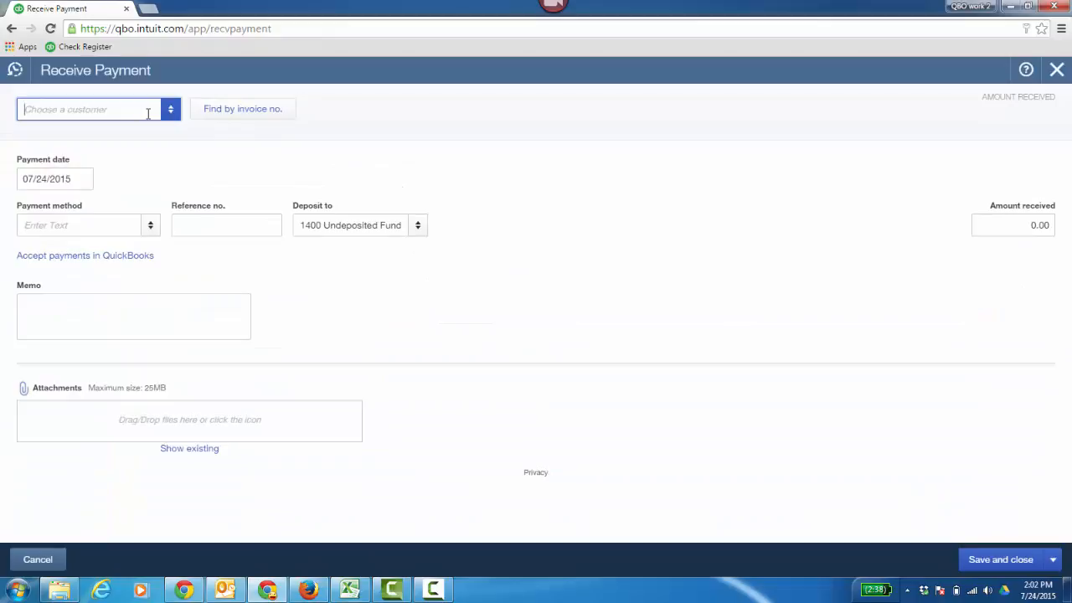
pyautogui.write('a')
pyautogui.click(106, 163)
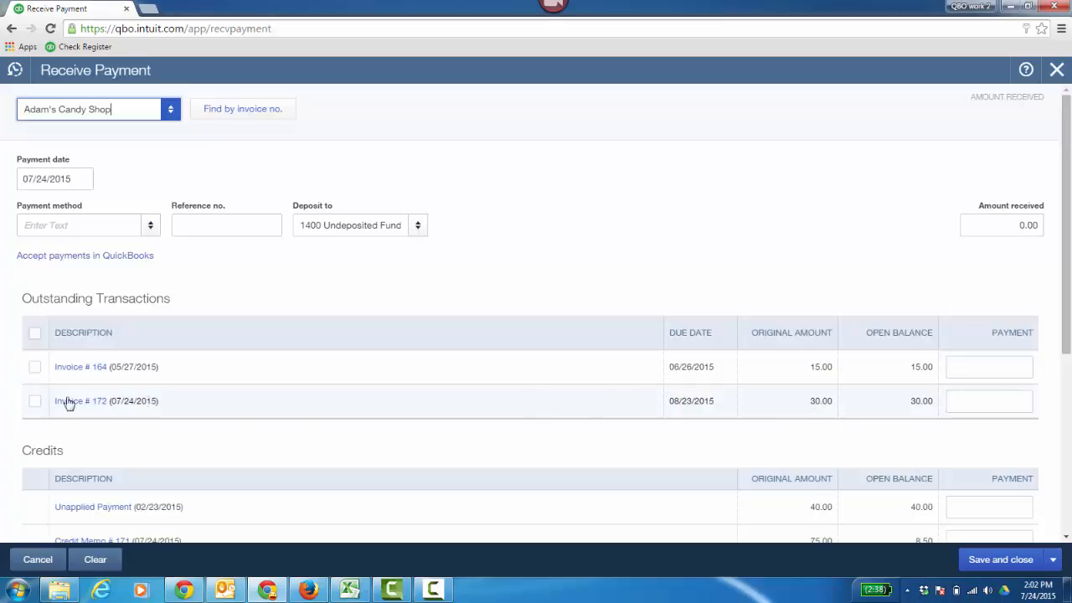
pyautogui.click(34, 333)
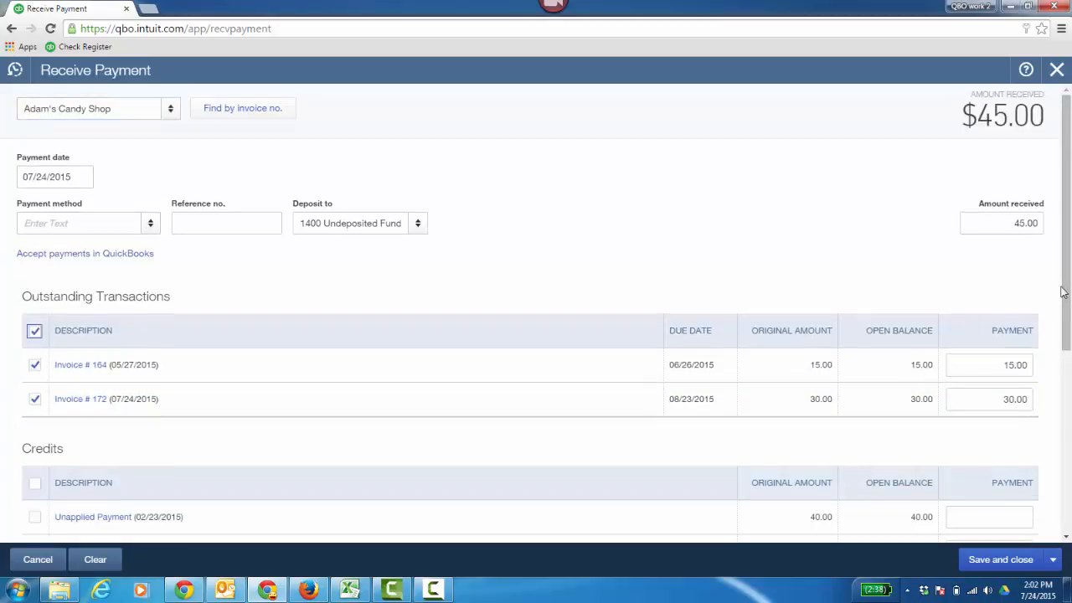
# Step: Apply the 40.00 unapplied payment credit dated 02/23/2015 to the received payment
pyautogui.scroll(-1, 1063, 292)
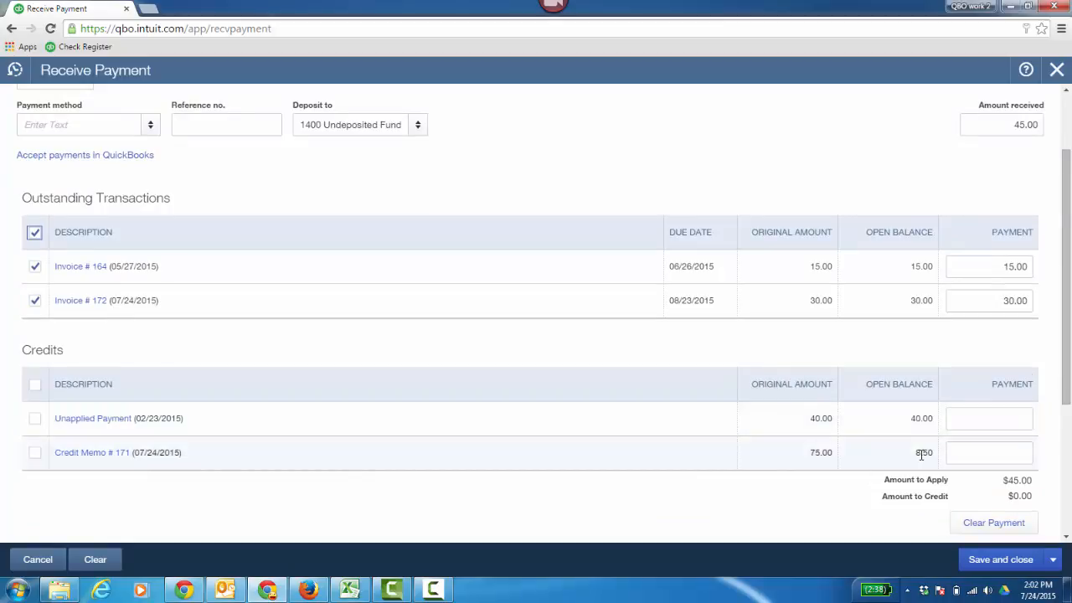
pyautogui.click(35, 424)
pyautogui.scroll(1, 1066, 219)
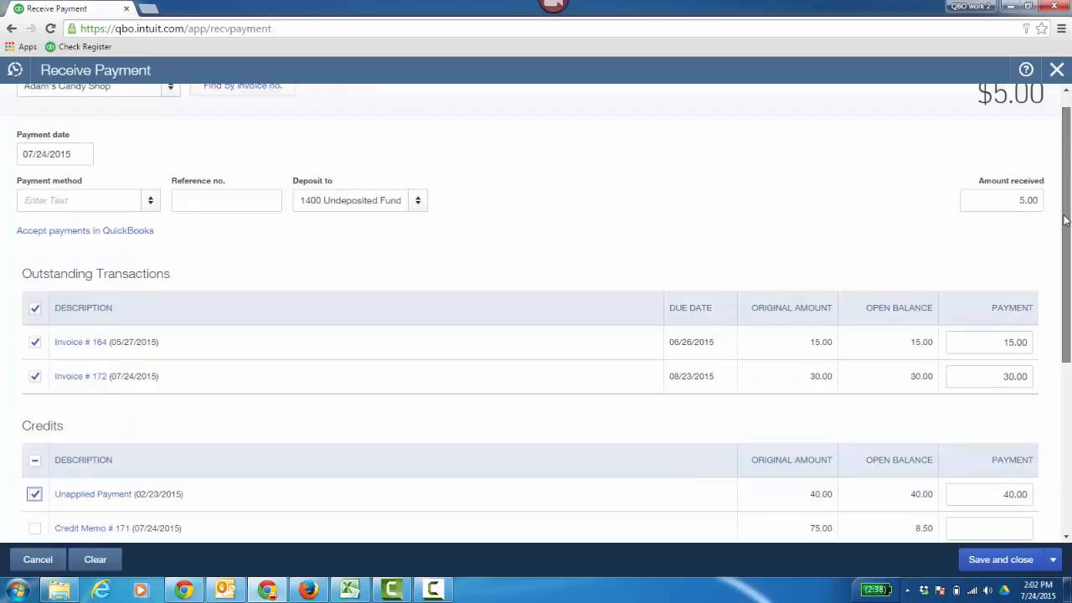
pyautogui.scroll(1, 1062, 226)
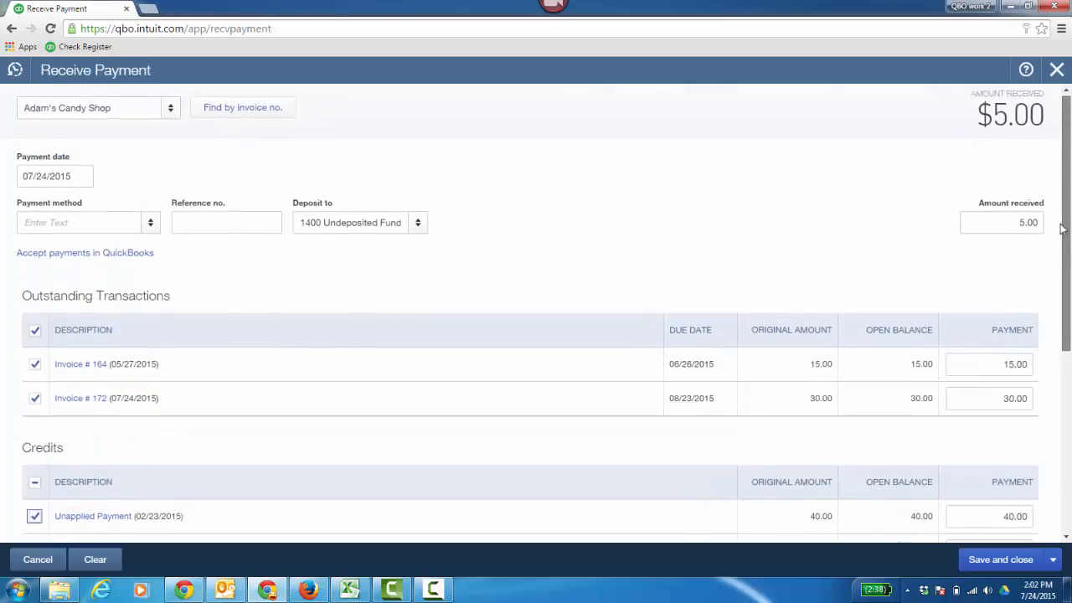
pyautogui.scroll(-1, 1062, 228)
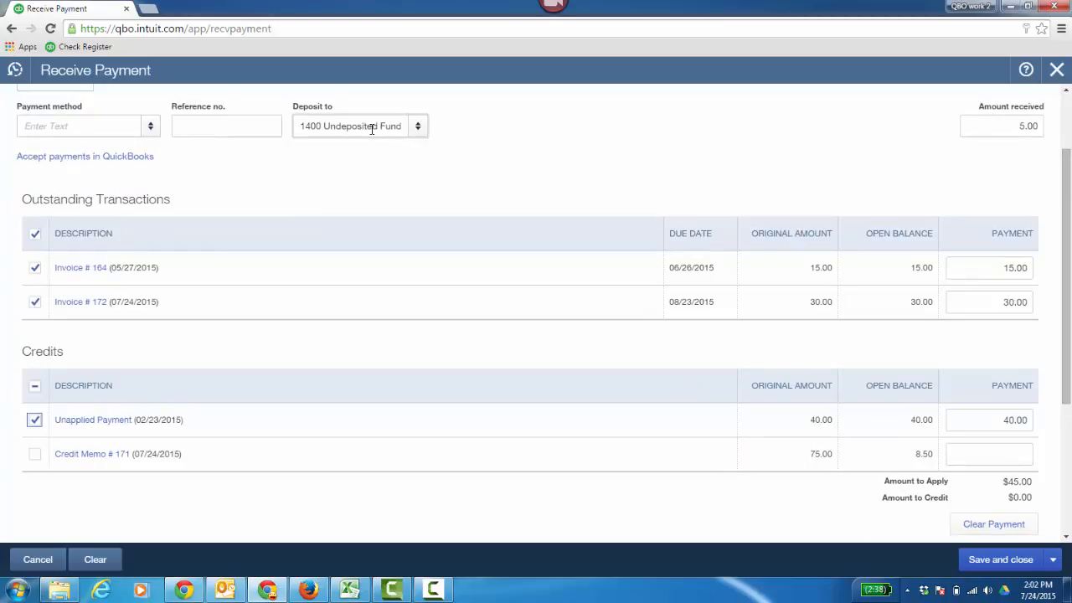
# Step: Set the payment method to Check, and save and close the received payment
pyautogui.click(150, 128)
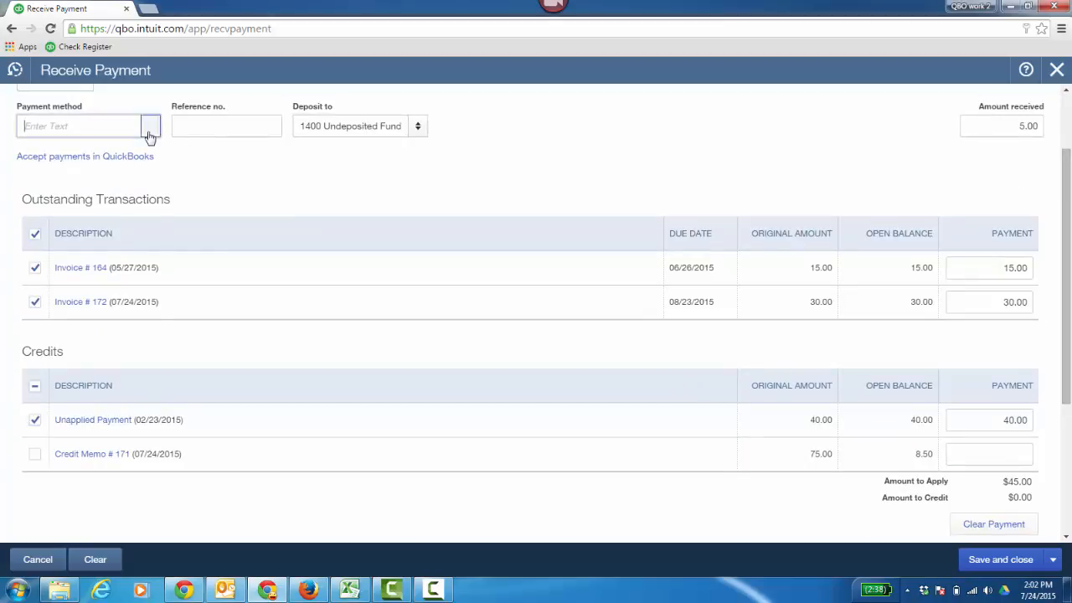
pyautogui.click(99, 238)
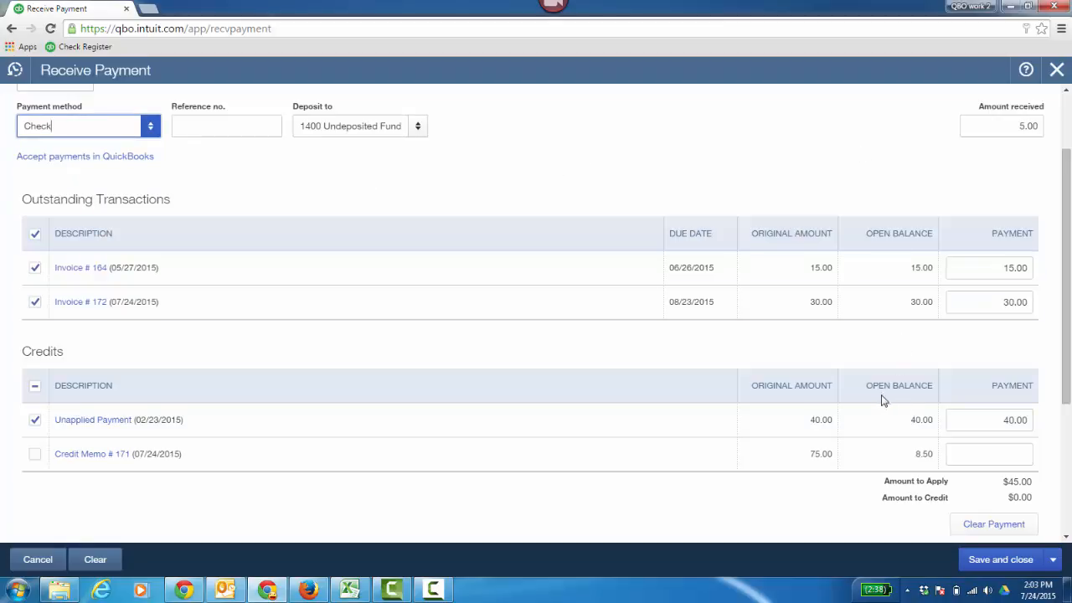
pyautogui.click(1003, 566)
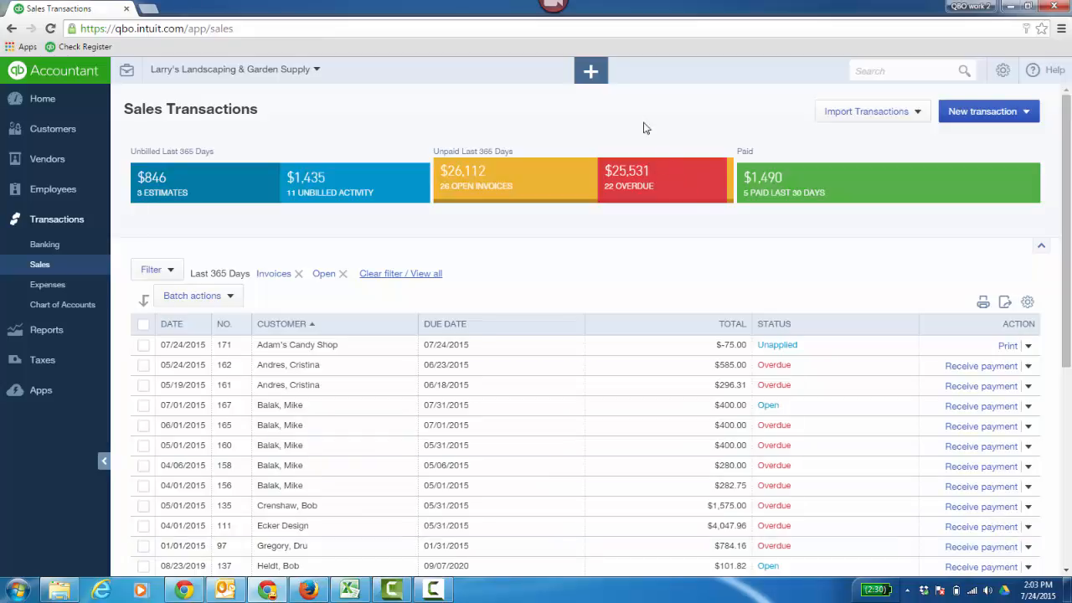
# Step: Create a bank deposit to Checking that includes the 5.00 check payment from Adam's Candy Shop, and save and close it
pyautogui.click(591, 75)
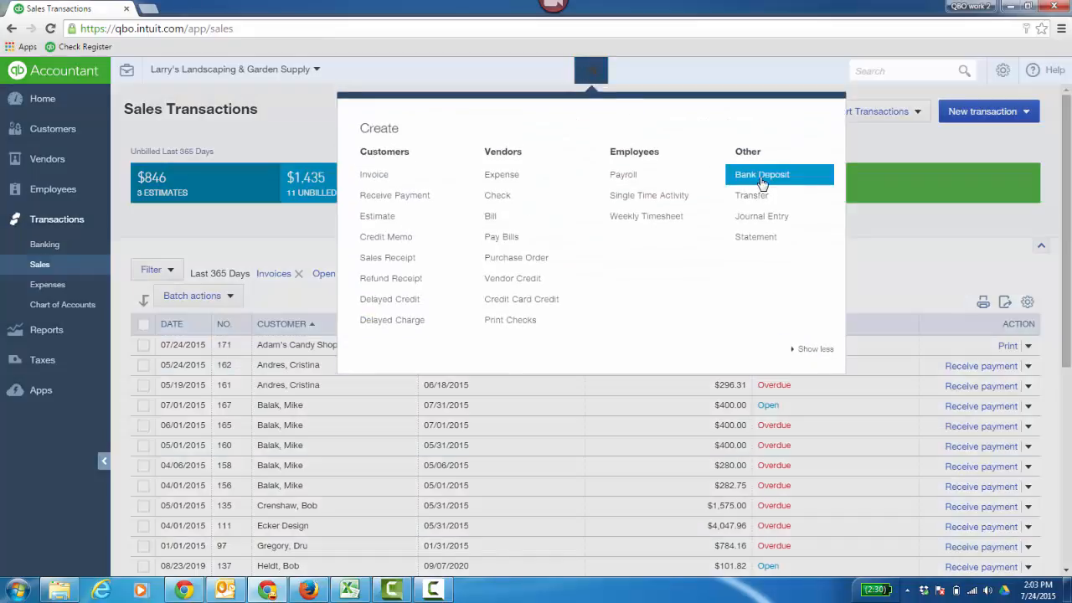
pyautogui.click(758, 180)
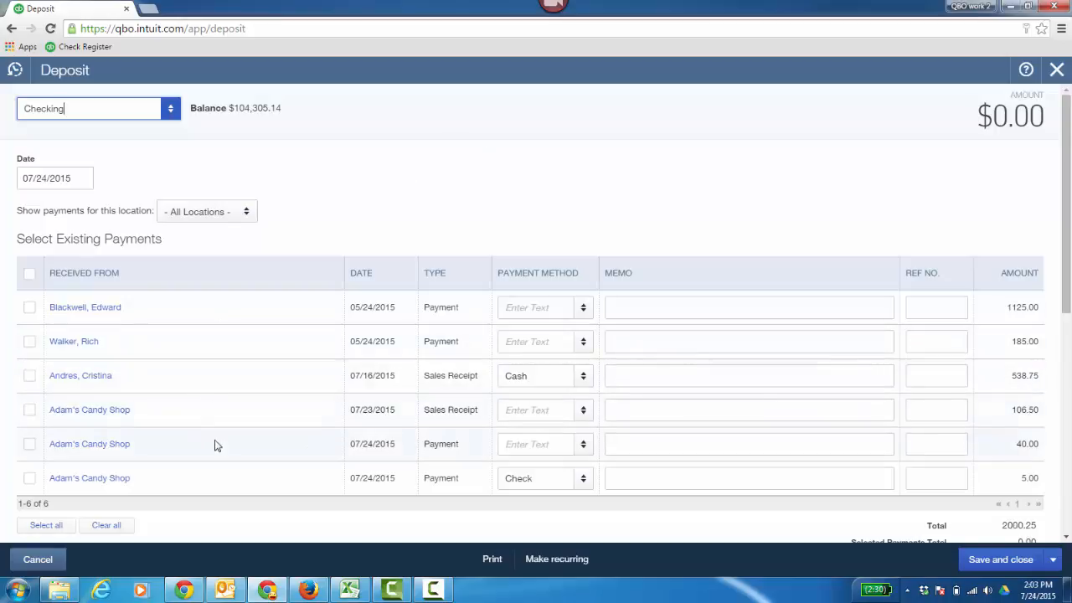
pyautogui.click(29, 479)
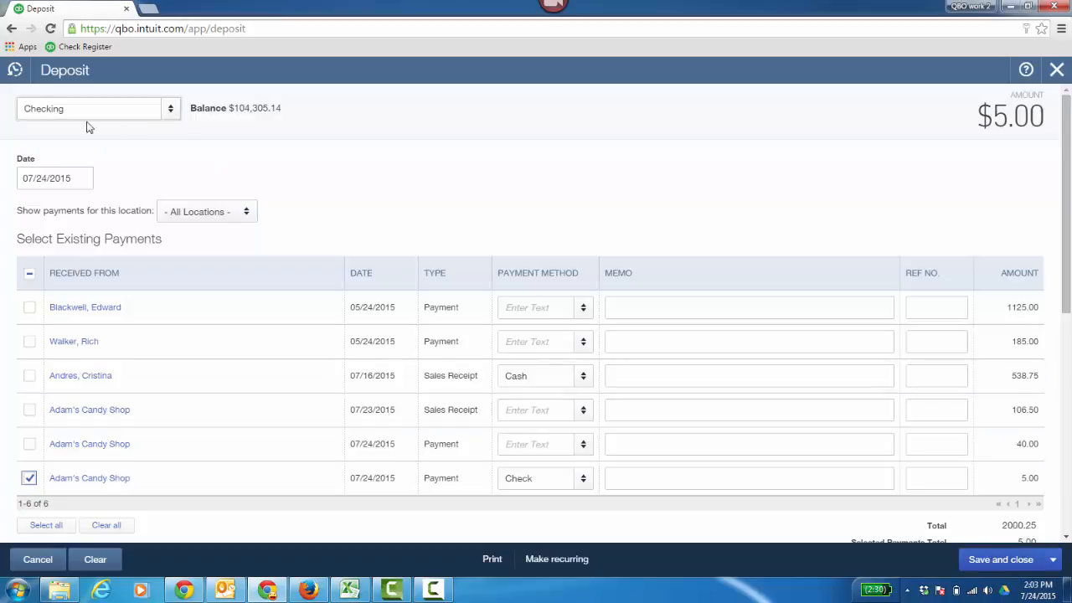
pyautogui.click(1001, 559)
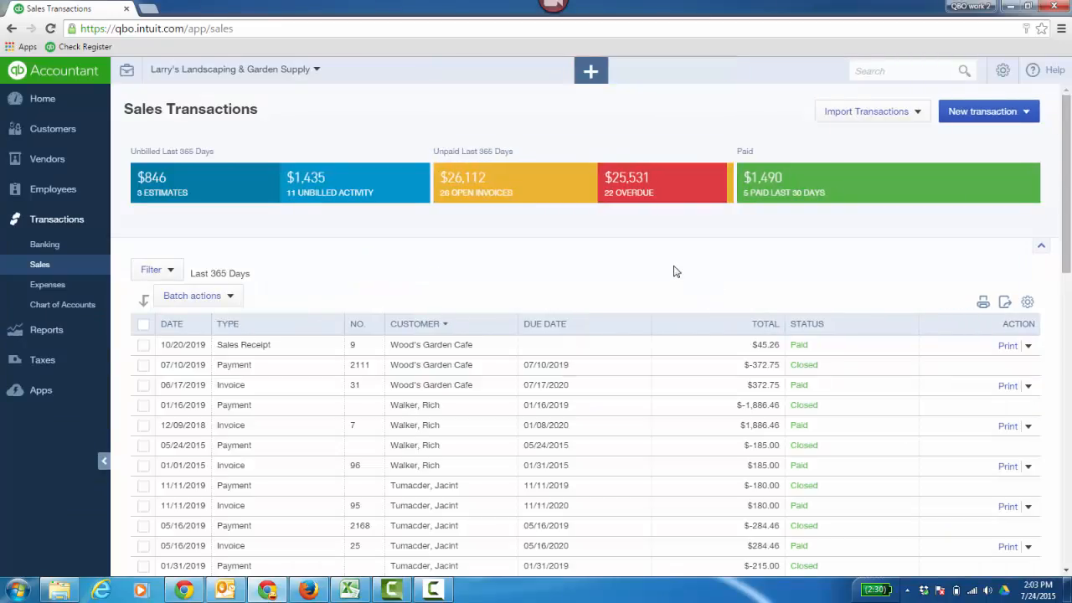
# Step: List the sales paid in the last 30 days, open the $30.00 Adam's Candy Shop invoice and view its additional options
pyautogui.click(826, 191)
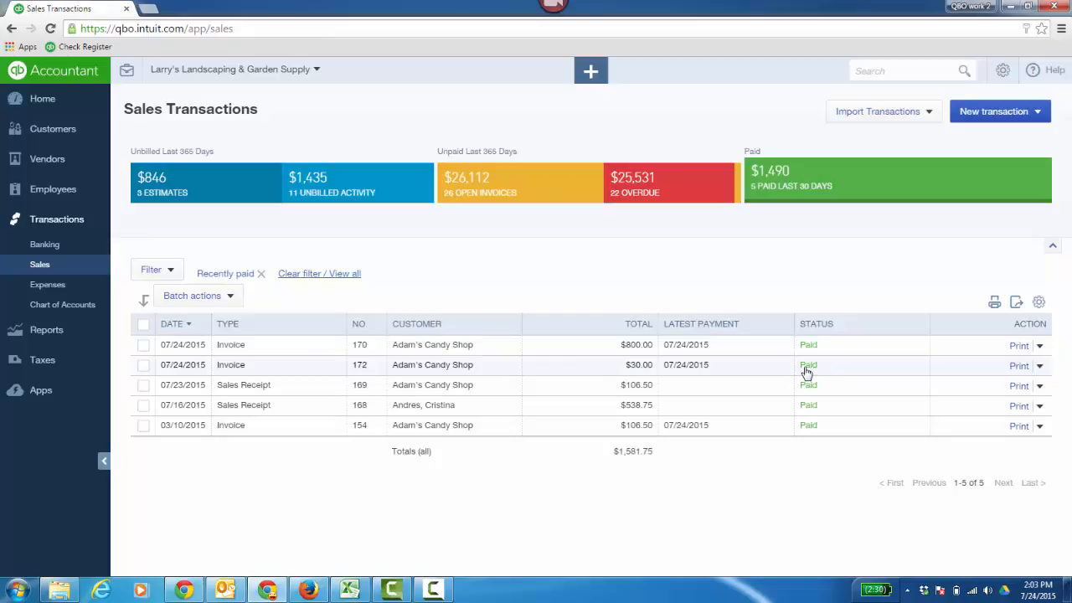
pyautogui.click(422, 370)
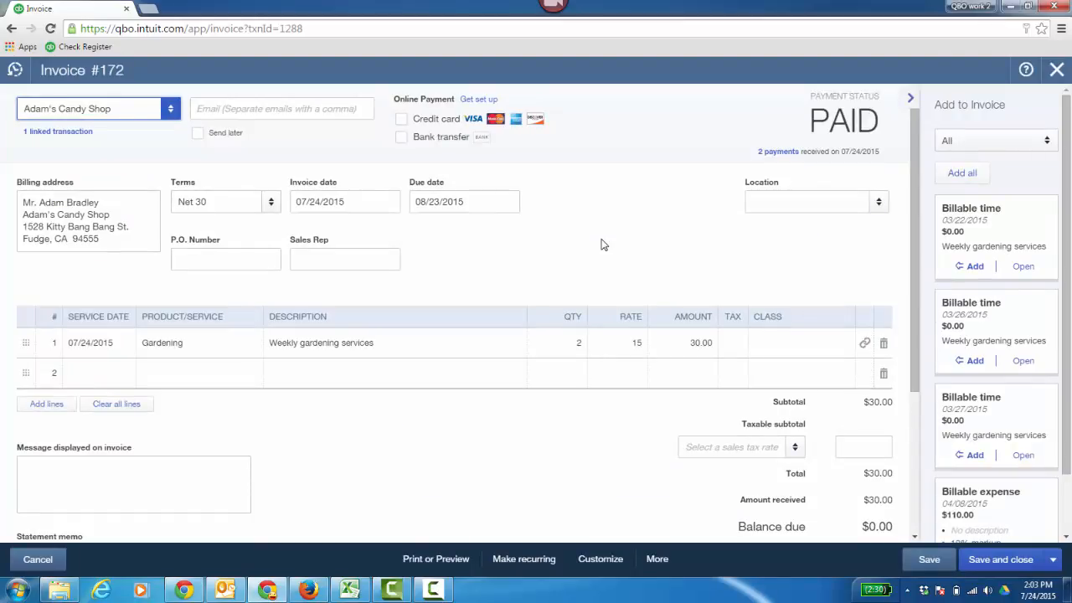
pyautogui.click(657, 559)
pyautogui.click(654, 495)
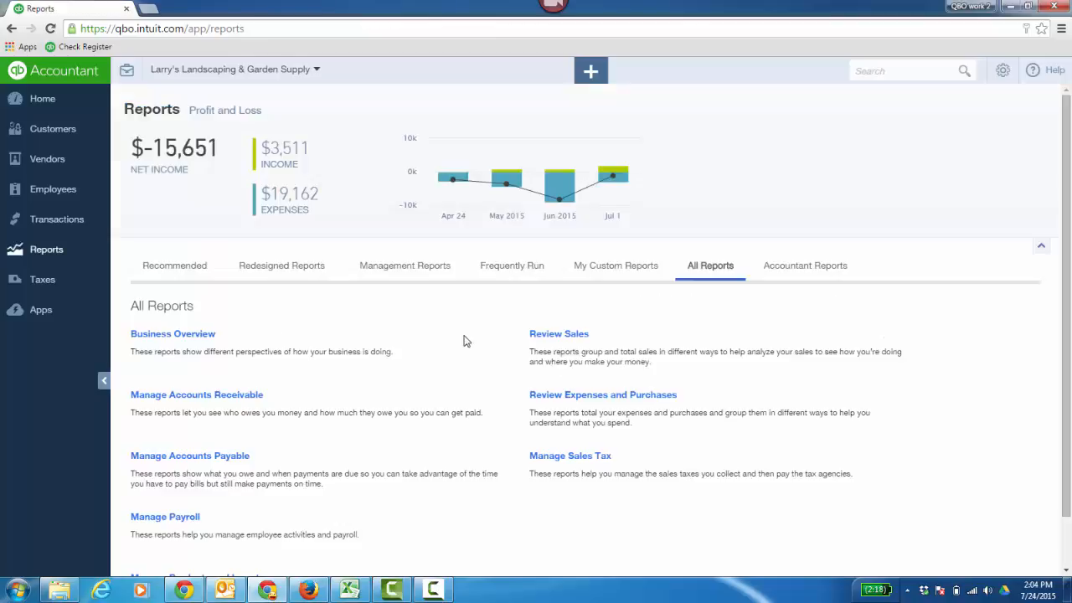
# Step: Run the Customer Balance Detail report from the accounts receivable reports and review the customers' open balances
pyautogui.click(239, 397)
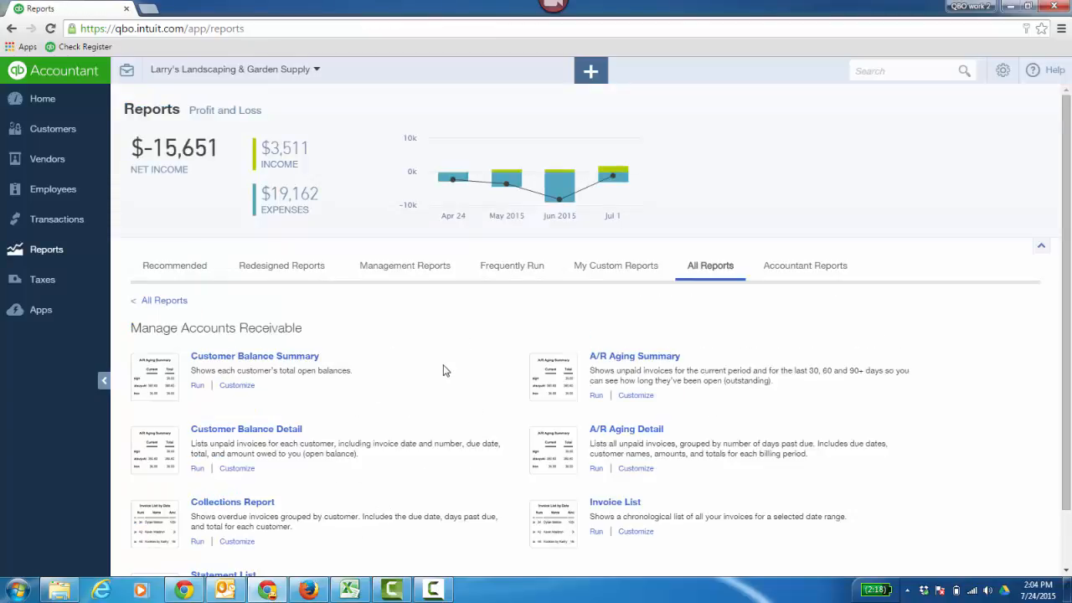
pyautogui.click(278, 431)
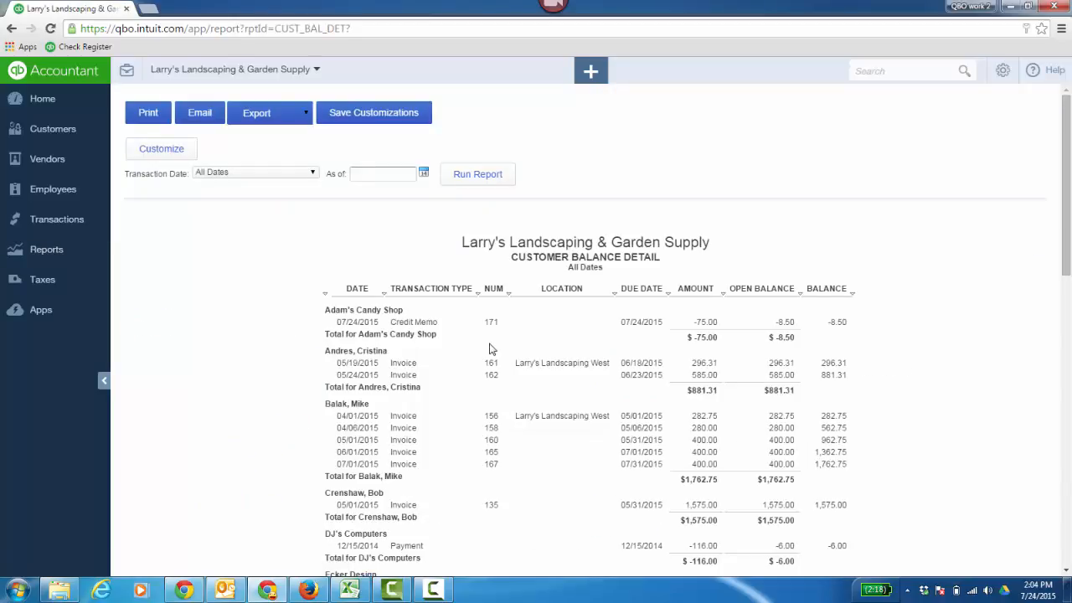
pyautogui.scroll(-1, 968, 336)
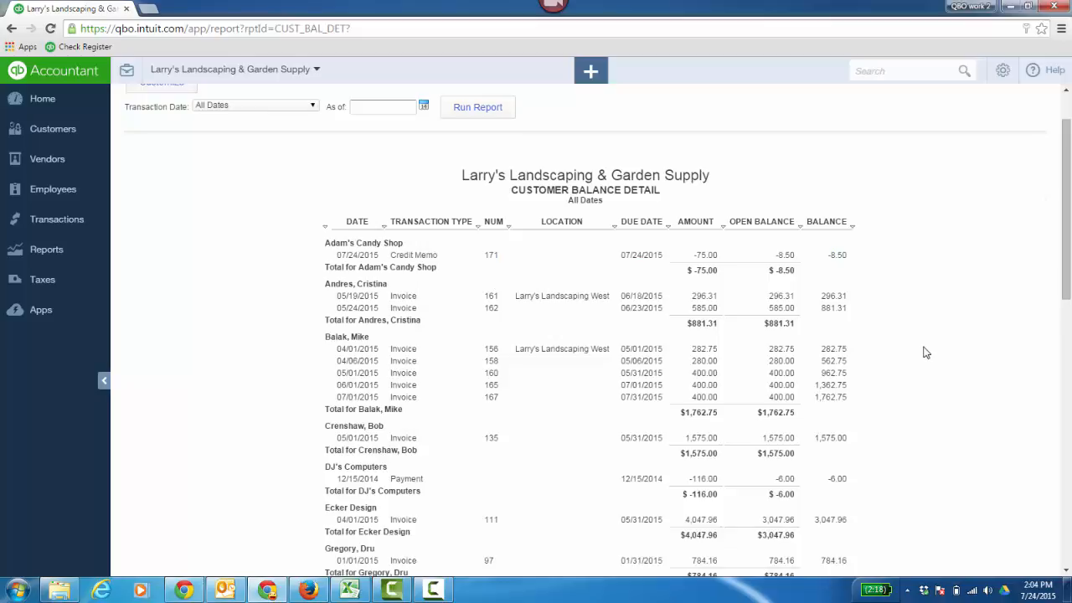
pyautogui.scroll(-1, 928, 351)
pyautogui.scroll(-6, 927, 353)
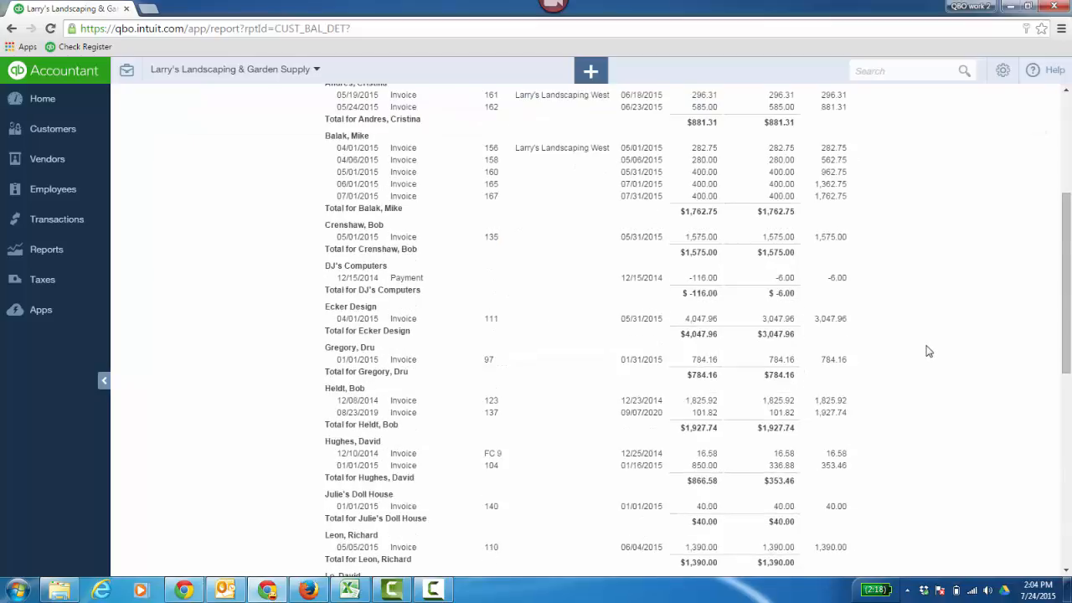
pyautogui.scroll(8, 927, 356)
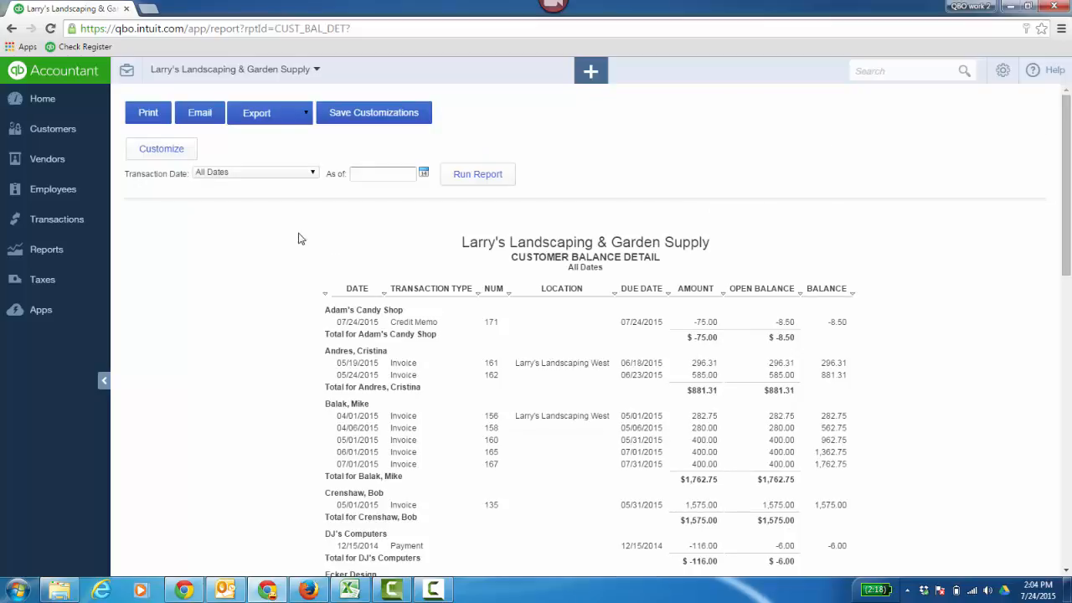
# Step: Return to the accounts receivable reports, run the A/R Aging Detail report and review the past-due groups
pyautogui.click(46, 248)
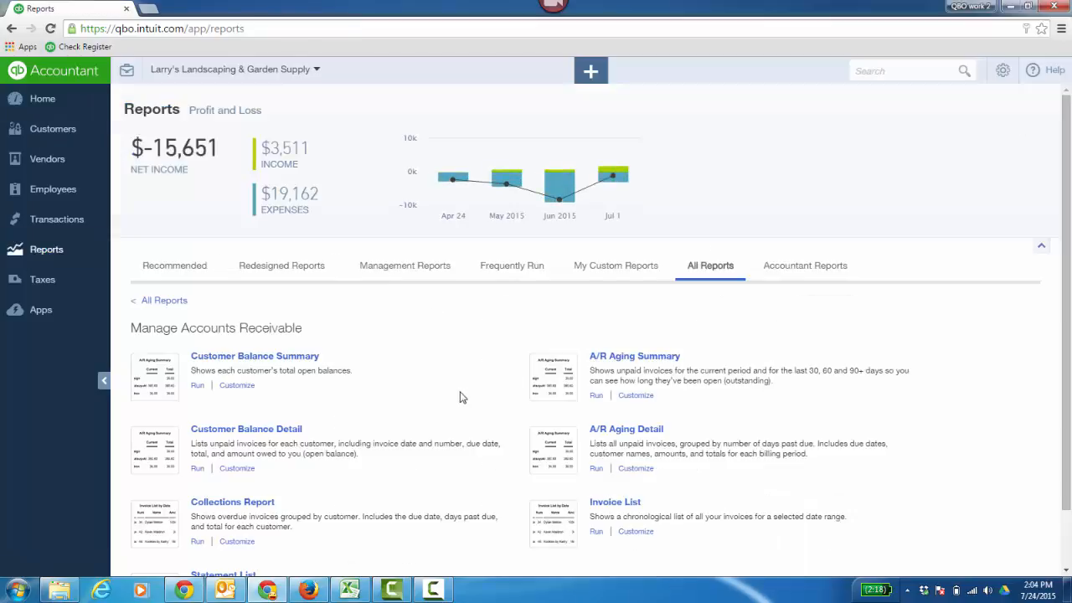
pyautogui.click(639, 429)
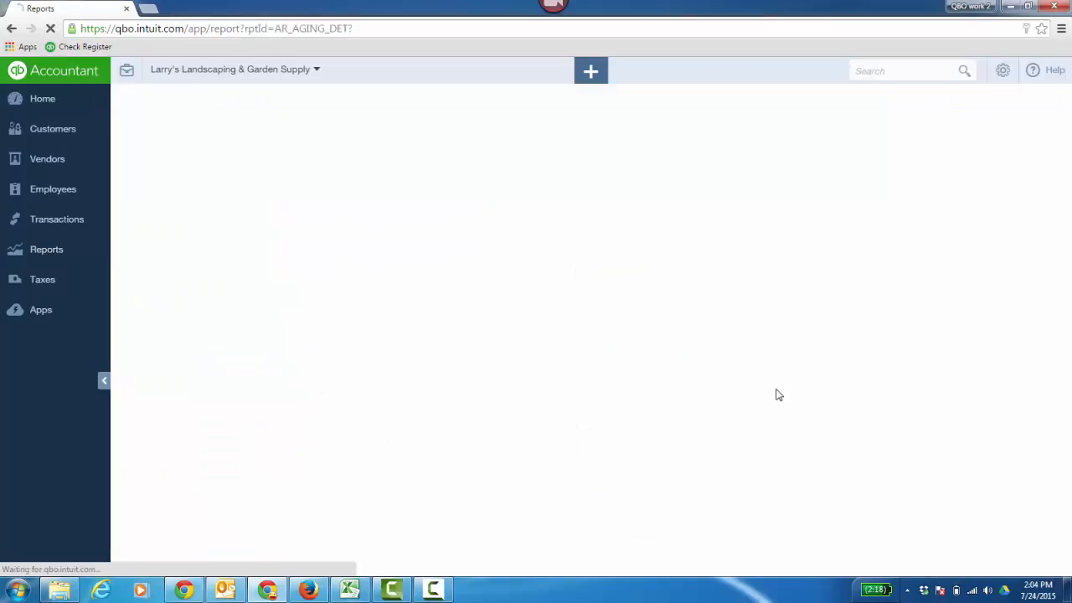
pyautogui.scroll(-3, 995, 366)
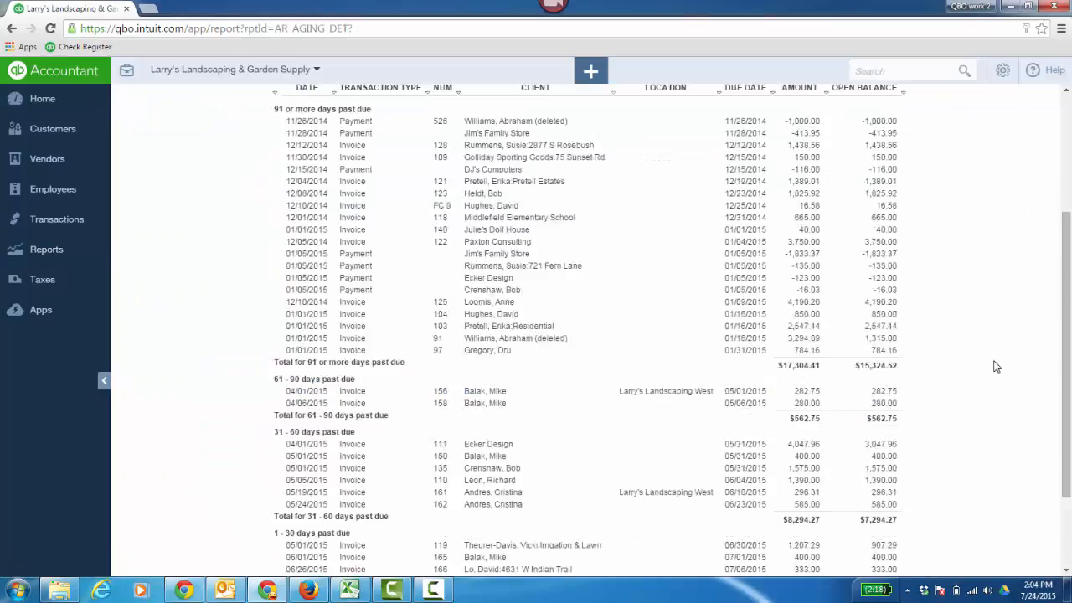
pyautogui.scroll(-2, 995, 367)
pyautogui.scroll(5, 997, 372)
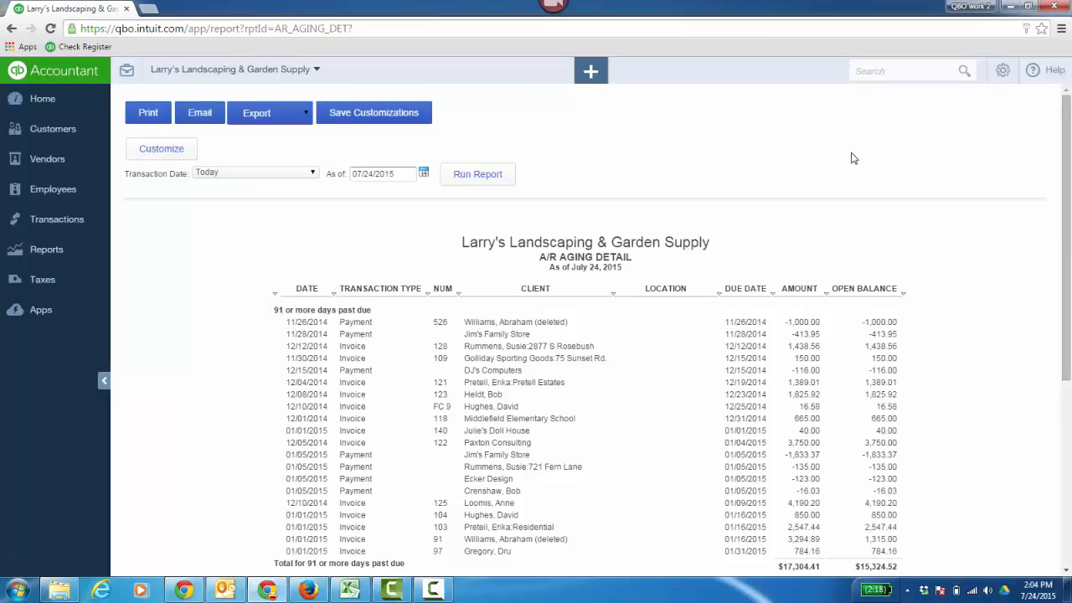
# Step: Open the company settings and review the sales settings
pyautogui.click(1003, 71)
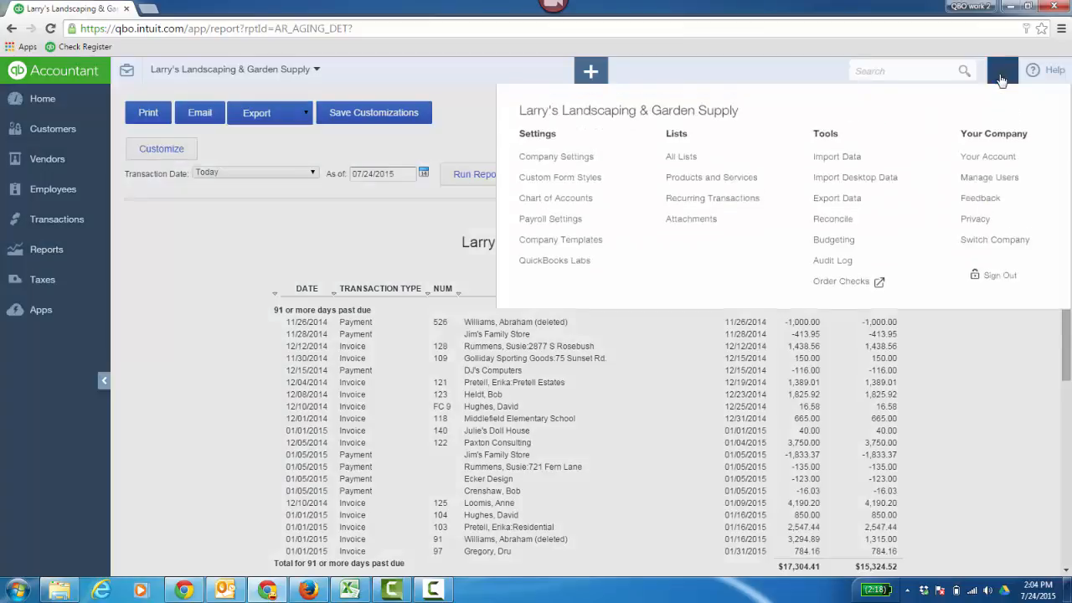
pyautogui.click(567, 175)
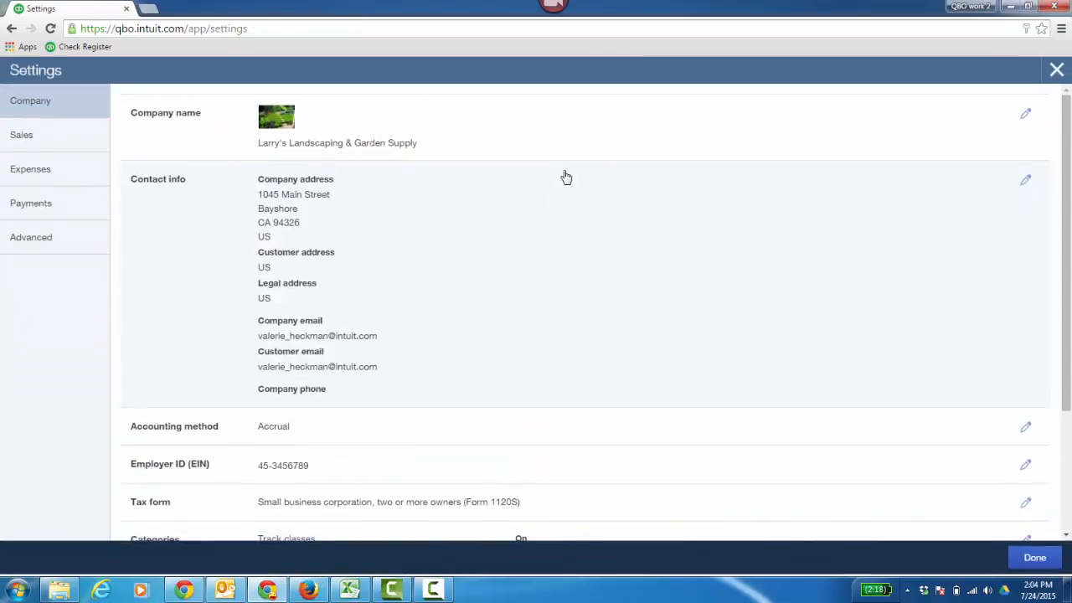
pyautogui.click(105, 141)
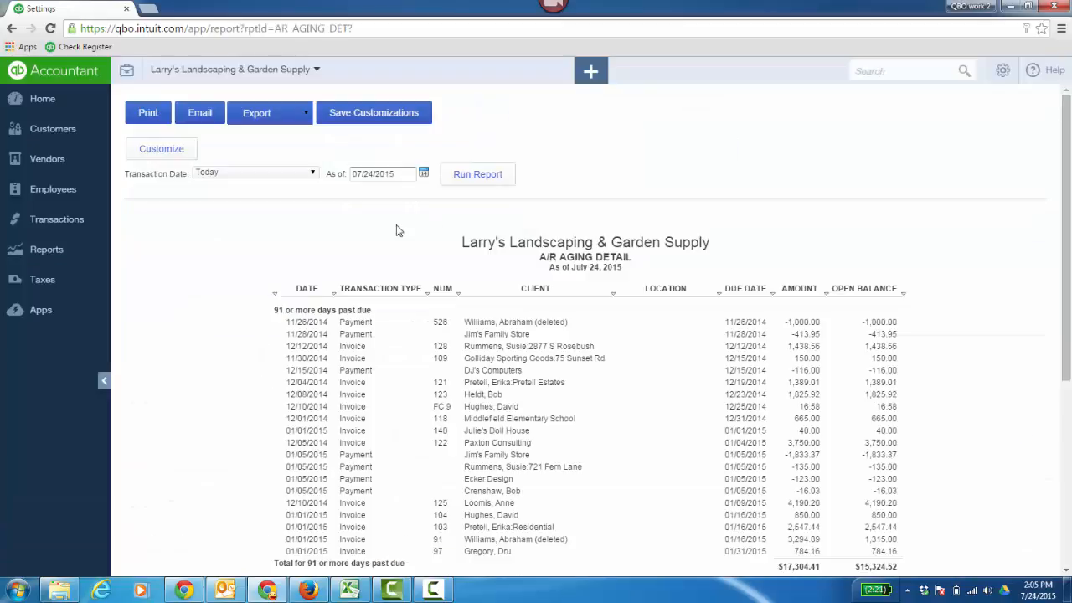
# Step: Open the Adam's Candy Shop customer record and view the types of new transaction available for it
pyautogui.click(75, 139)
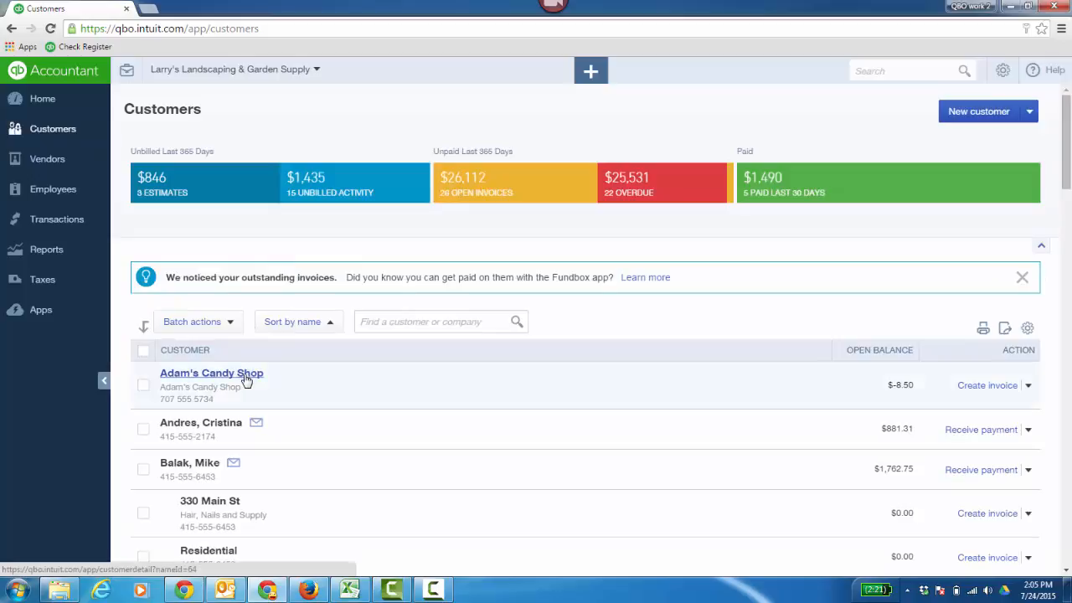
pyautogui.click(245, 370)
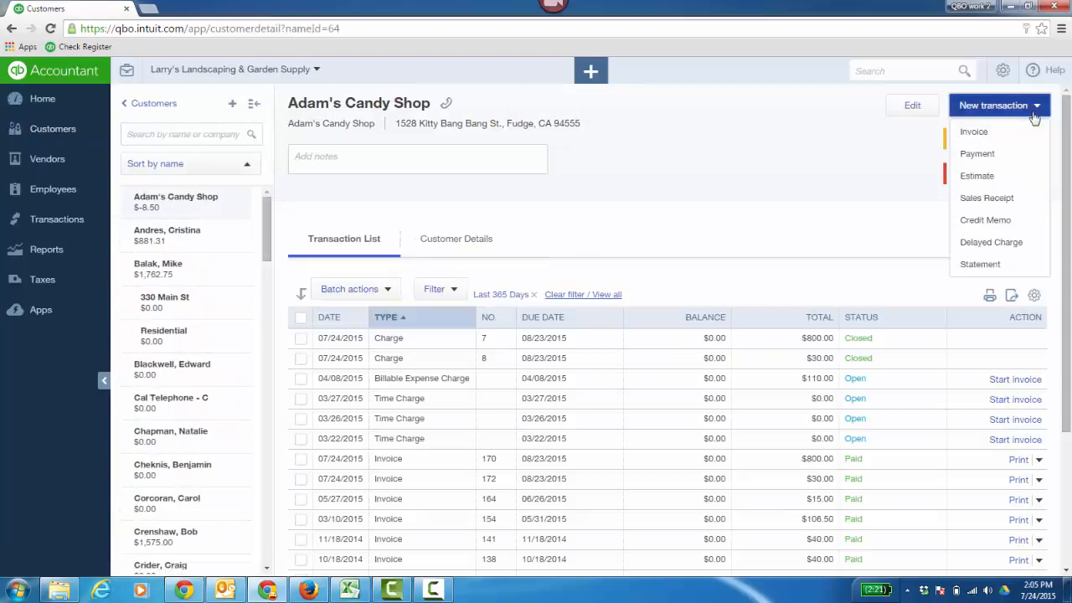
pyautogui.click(1005, 105)
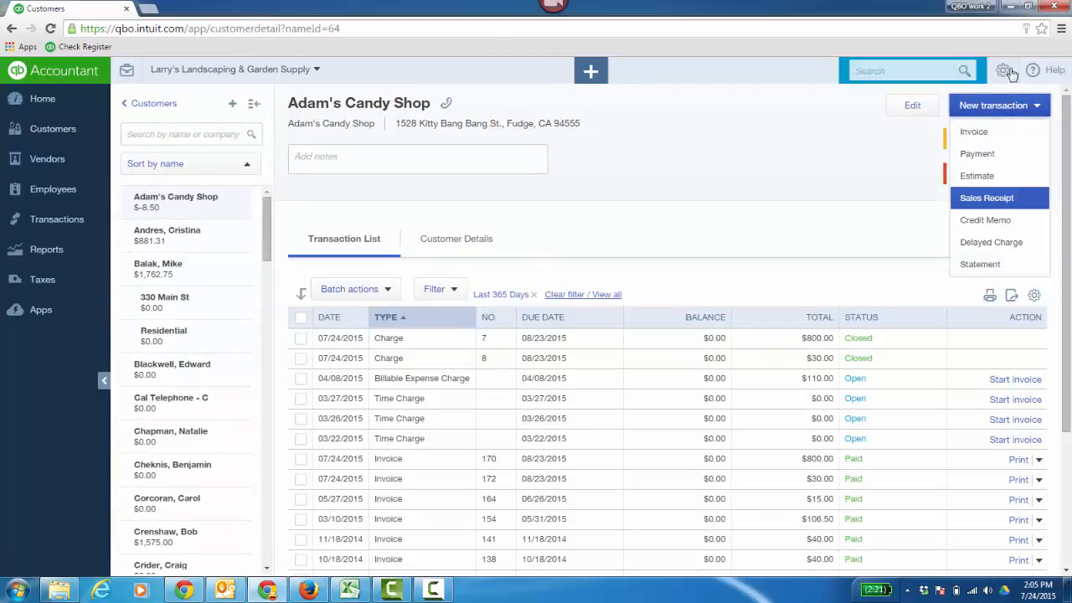
# Step: Start customer statements of the Open Item type, limited to customers with a balance greater than $0.00, and list the matching customers
pyautogui.click(590, 70)
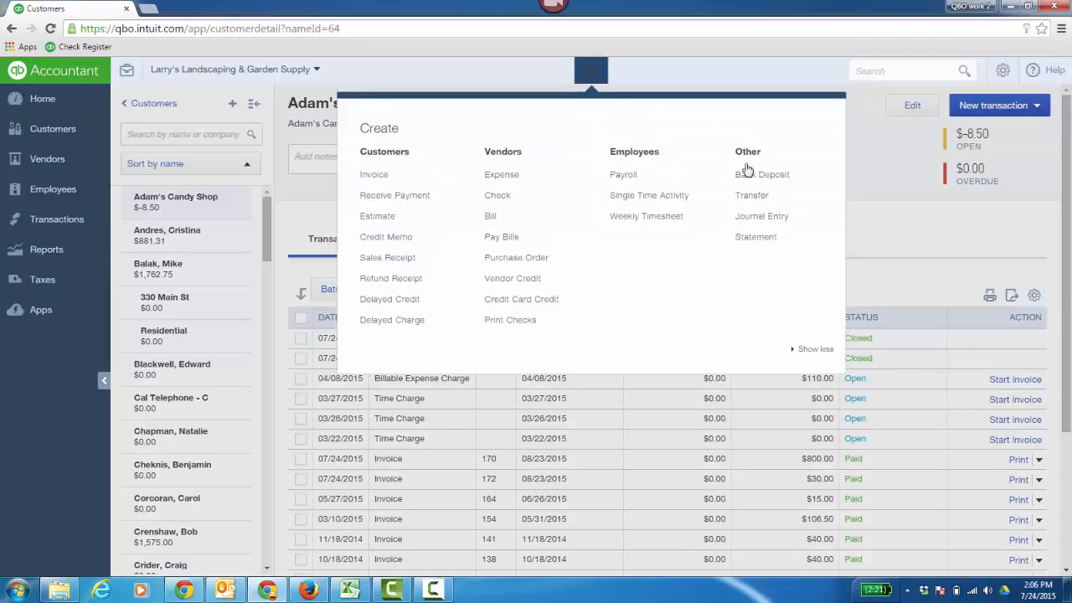
pyautogui.click(752, 239)
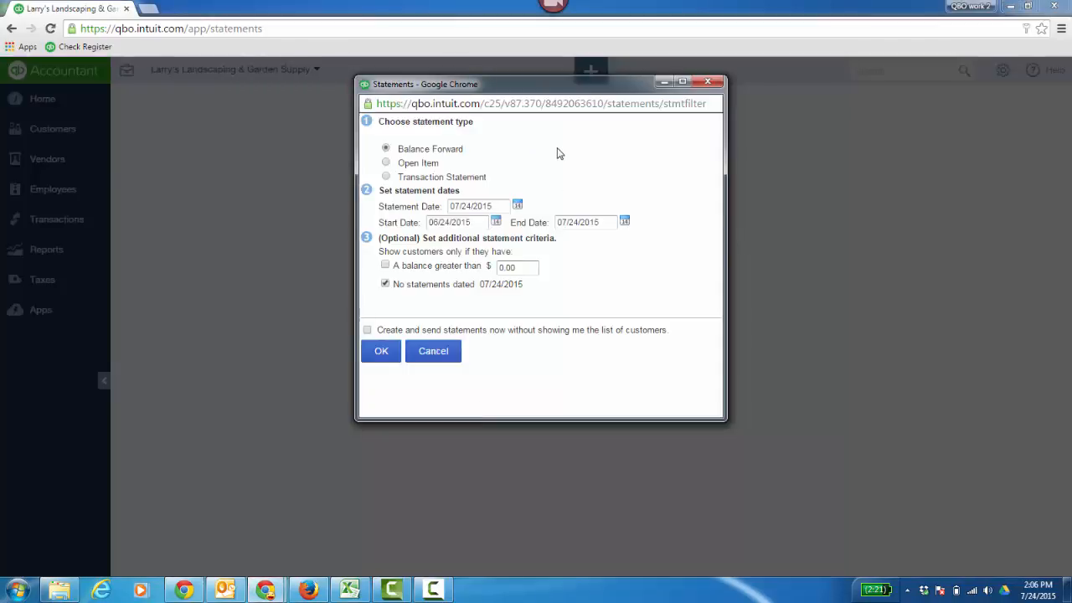
pyautogui.click(387, 163)
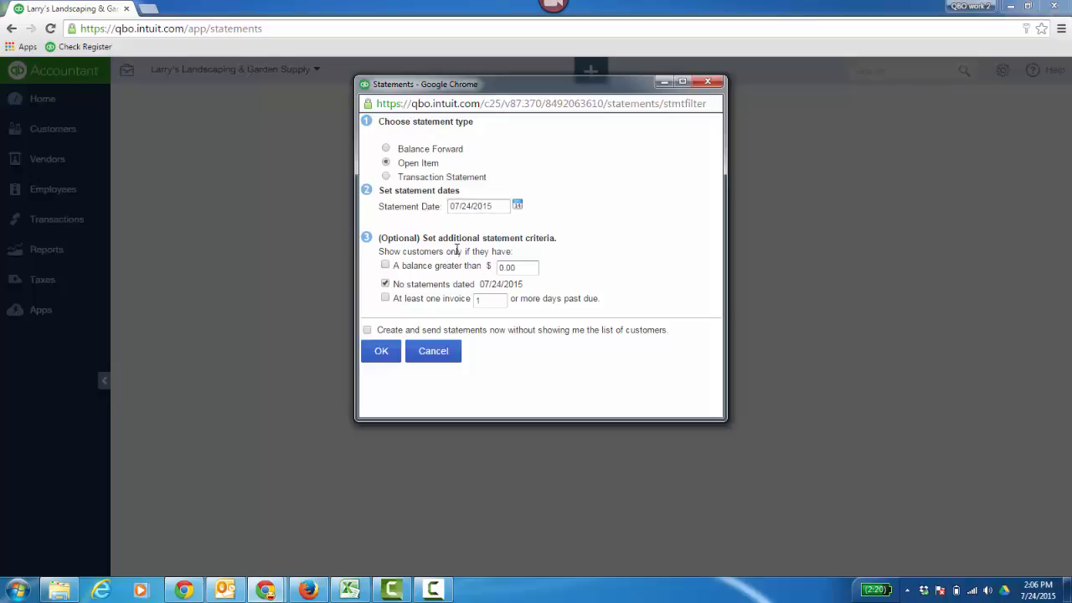
pyautogui.click(385, 266)
pyautogui.click(382, 351)
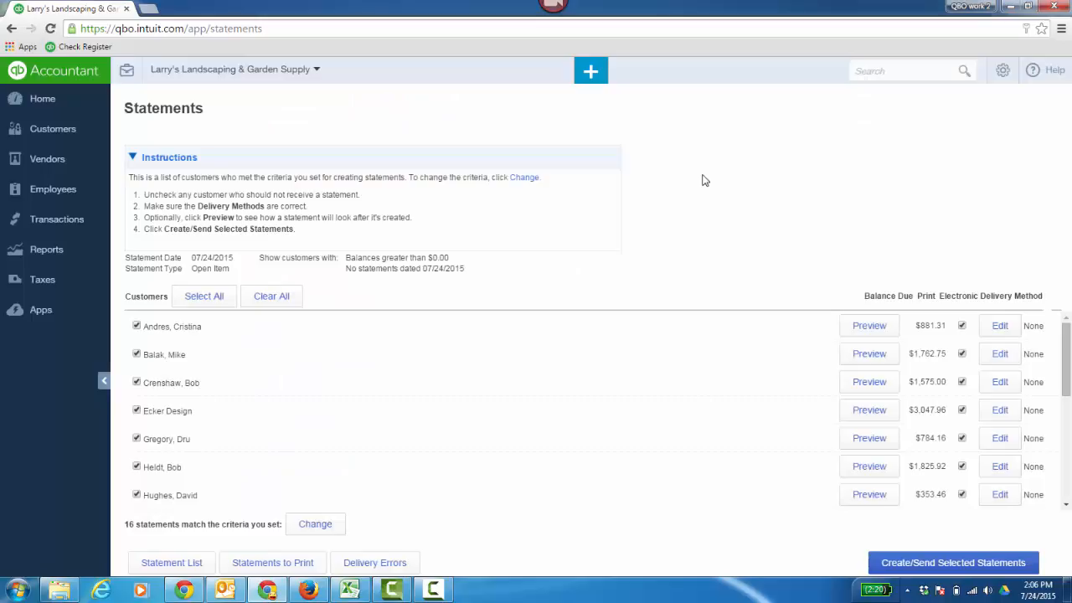